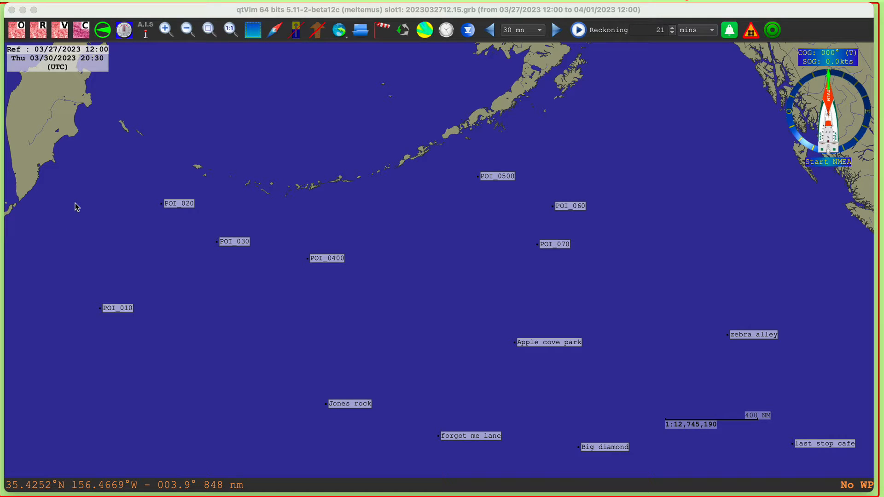
Step: Select the chart area enclosing POI_010 through POI_070 and delete all marks inside it
{"action": "left_click_drag", "start_coordinate": [87, 146], "coordinate": [660, 321]}
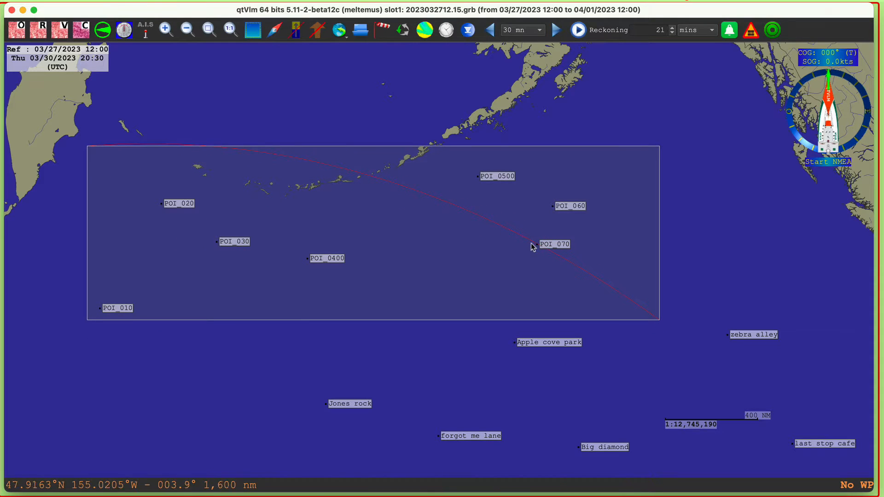
{"action": "mouse_move", "coordinate": [444, 184]}
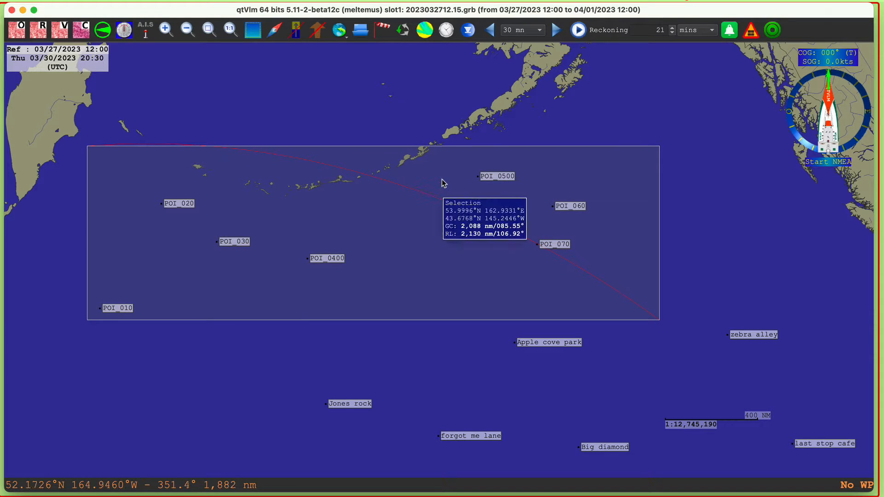
{"action": "right_click", "coordinate": [443, 176]}
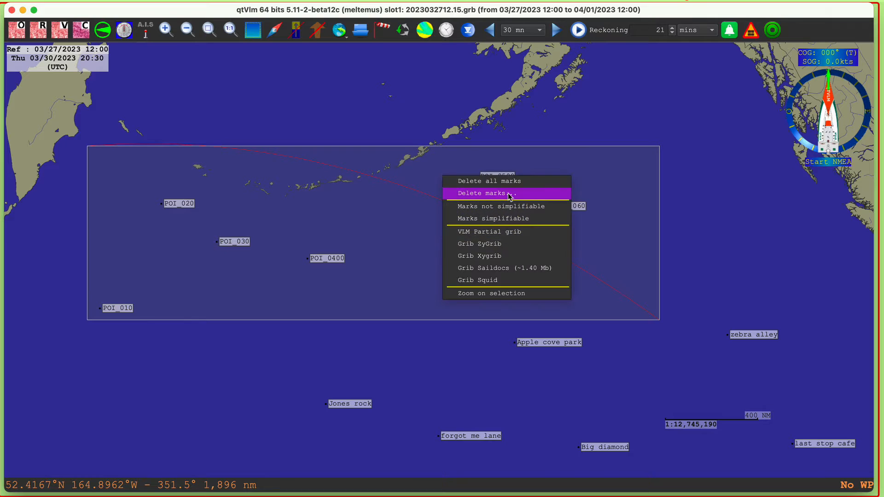
{"action": "left_click", "coordinate": [509, 181]}
{"action": "left_click", "coordinate": [518, 268]}
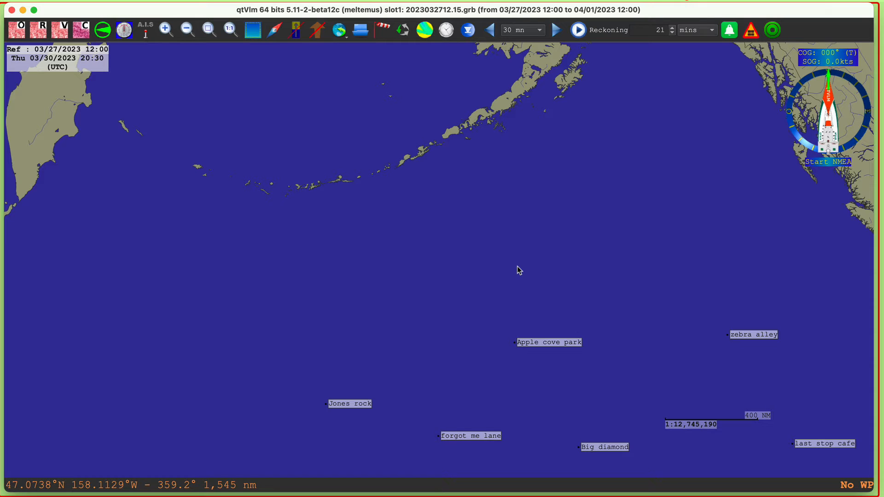
Step: Create a new pathway named test 1 and set its starting point to From 1st mark
{"action": "left_click", "coordinate": [246, 2]}
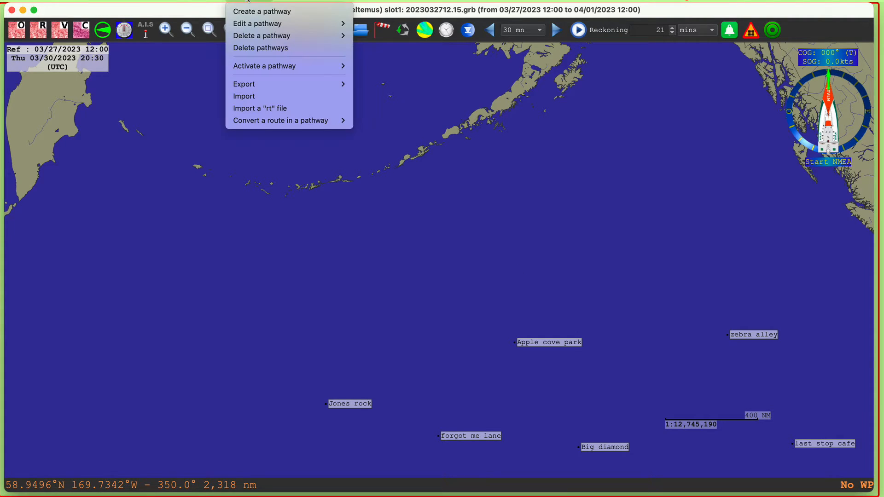
{"action": "left_click", "coordinate": [251, 12]}
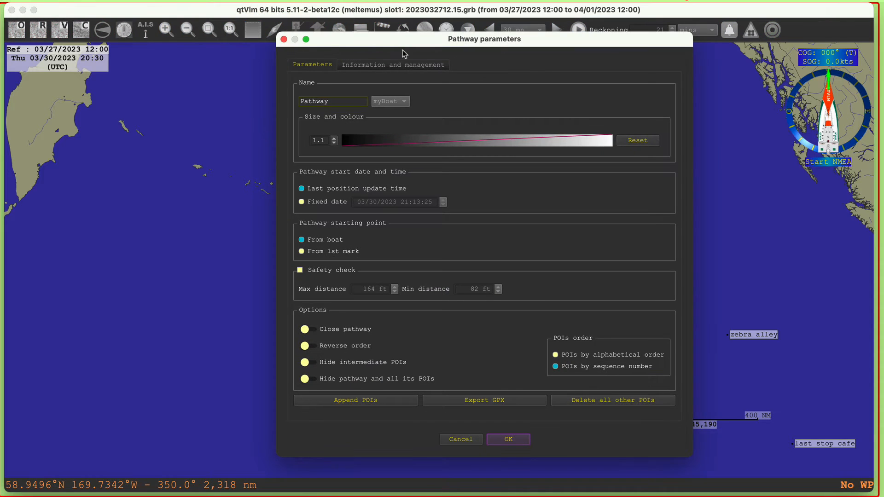
{"action": "left_click_drag", "start_coordinate": [391, 44], "coordinate": [381, 46]}
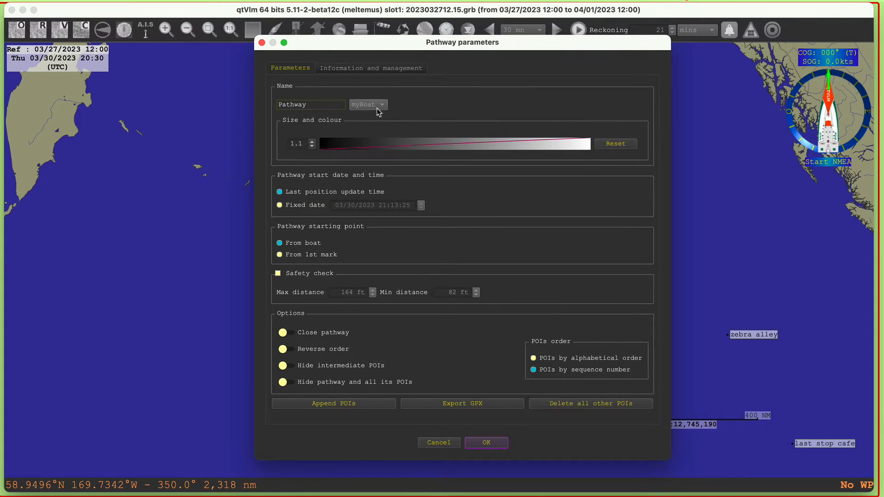
{"action": "left_click", "coordinate": [326, 107]}
{"action": "left_click_drag", "start_coordinate": [326, 107], "coordinate": [207, 93]}
{"action": "left_click_drag", "start_coordinate": [312, 104], "coordinate": [267, 101]}
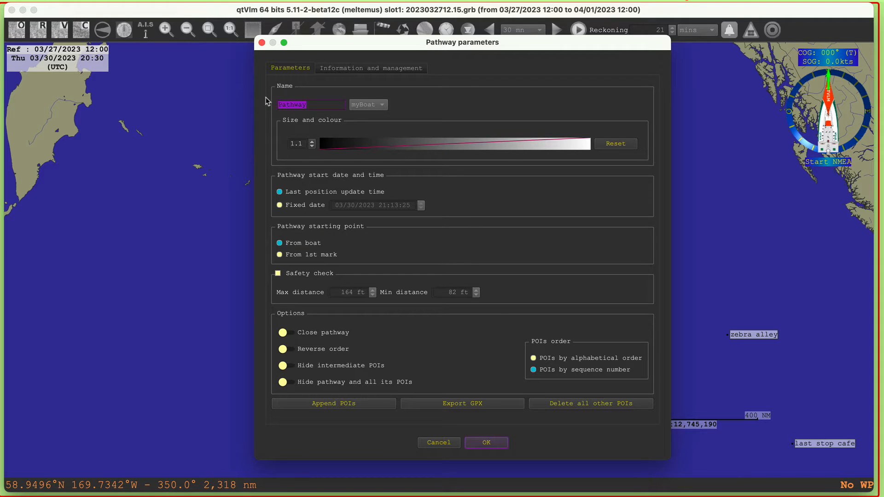
{"action": "type", "text": "test 1"}
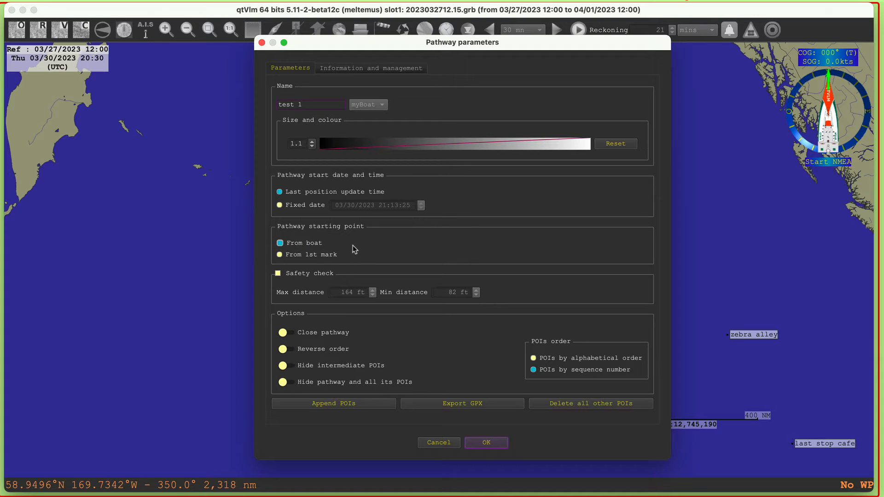
{"action": "left_click", "coordinate": [280, 255]}
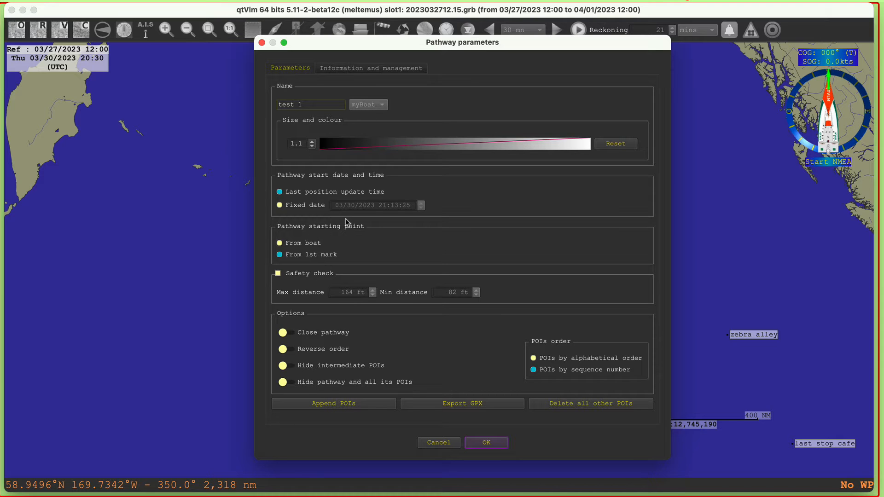
Step: Append six POIs to the pathway in a zigzag eastward across the ocean south of the island chain, and stop appending
{"action": "left_click", "coordinate": [348, 404]}
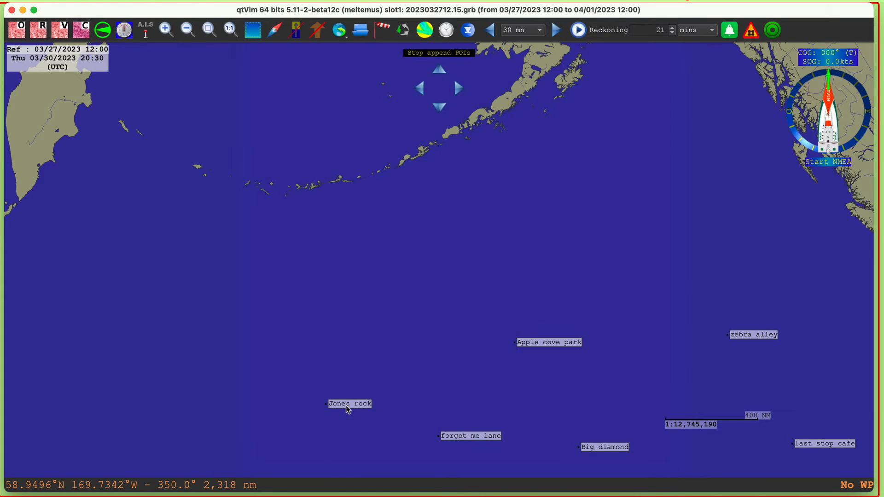
{"action": "left_click", "coordinate": [268, 301]}
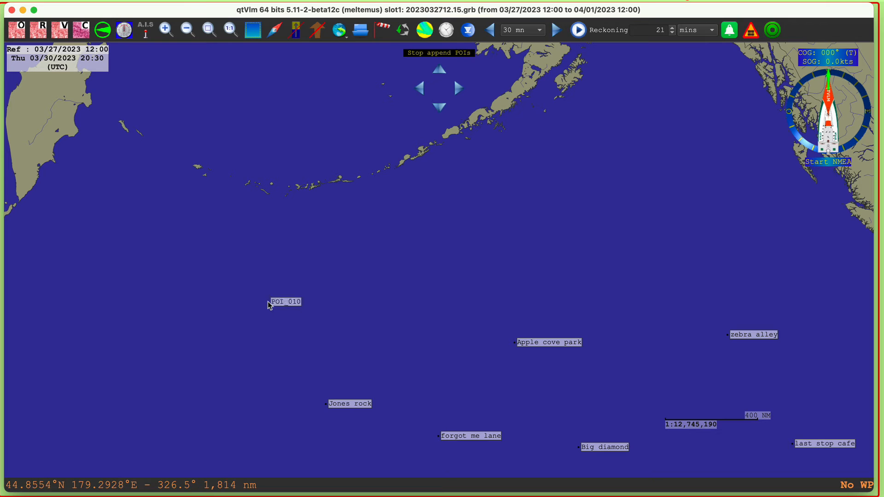
{"action": "left_click", "coordinate": [320, 239]}
{"action": "left_click", "coordinate": [414, 192]}
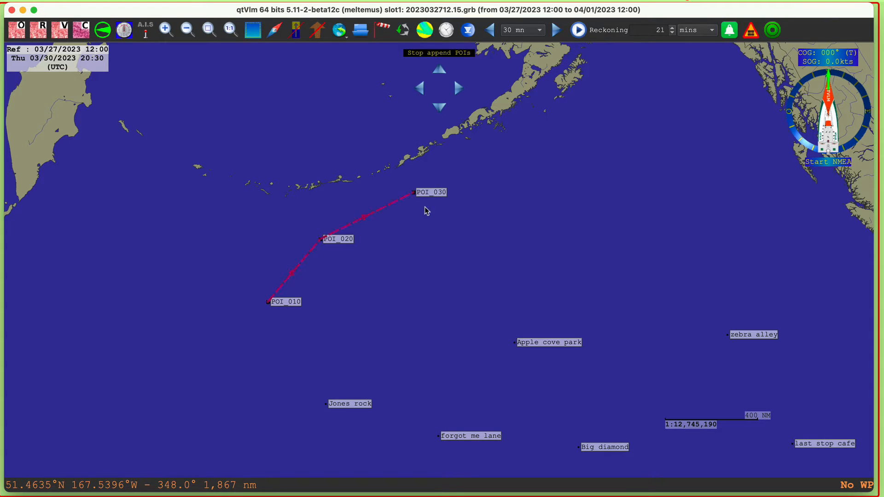
{"action": "left_click", "coordinate": [454, 240]}
{"action": "left_click", "coordinate": [567, 170]}
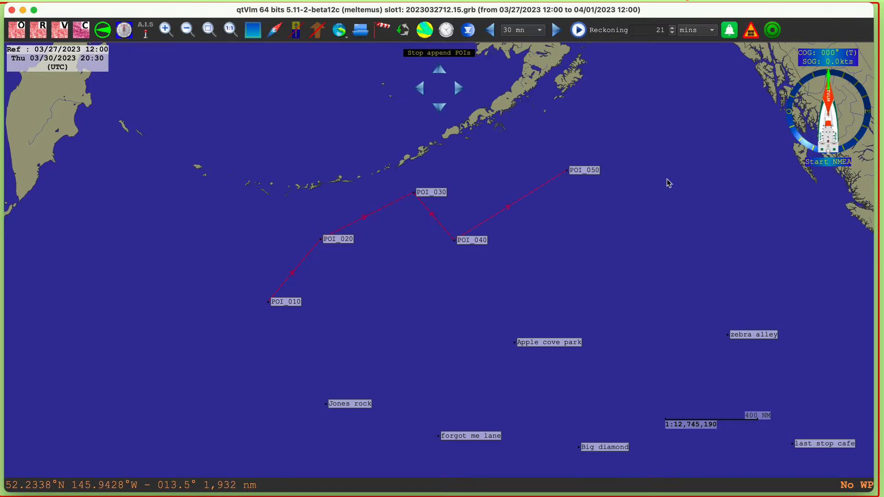
{"action": "left_click", "coordinate": [698, 184]}
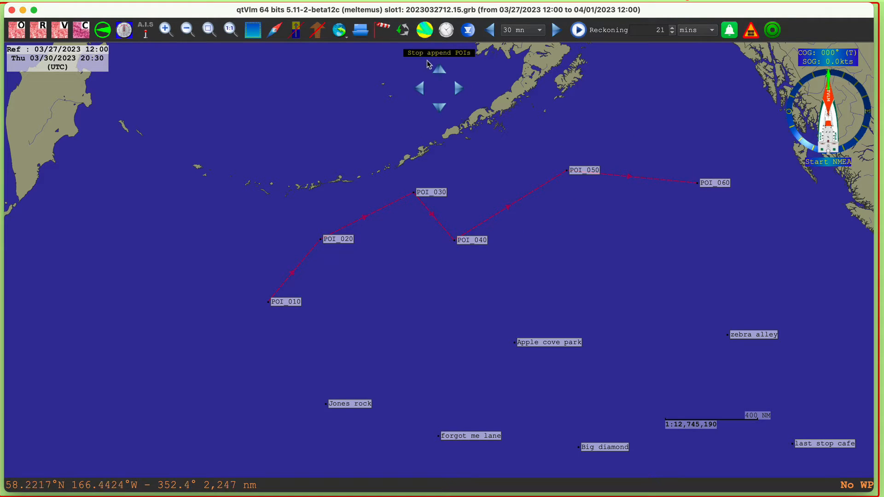
{"action": "left_click", "coordinate": [457, 87]}
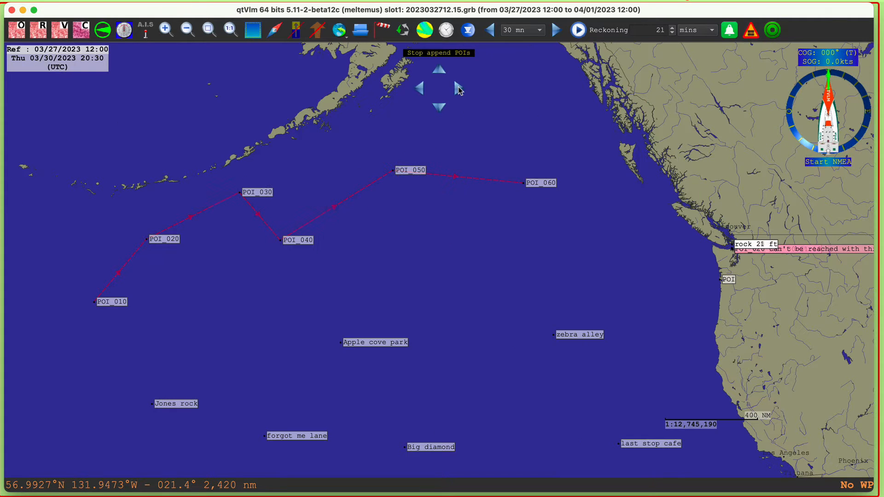
{"action": "left_click", "coordinate": [419, 88]}
{"action": "key", "text": "Left"}
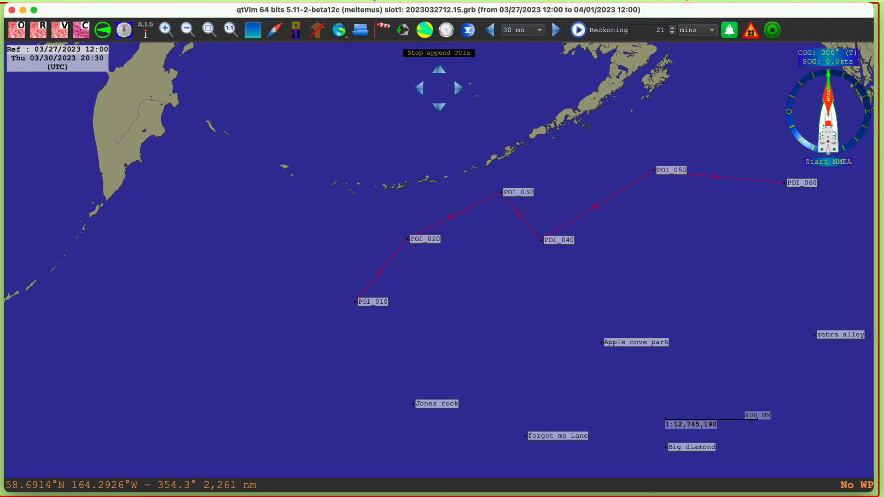
{"action": "left_click", "coordinate": [439, 55]}
{"action": "left_click_drag", "start_coordinate": [649, 219], "coordinate": [558, 220]}
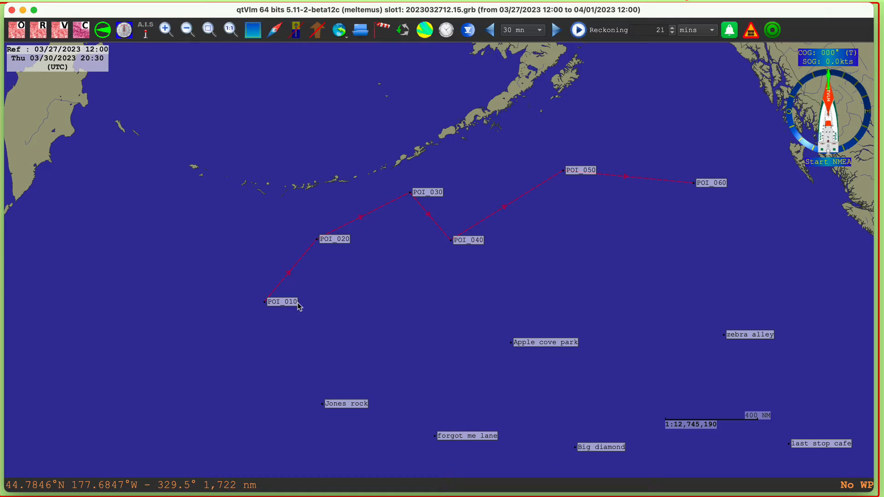
Step: Open the settings of mark POI_010, examine its name, type options and pathway assignment, and close them without changes
{"action": "mouse_move", "coordinate": [340, 245]}
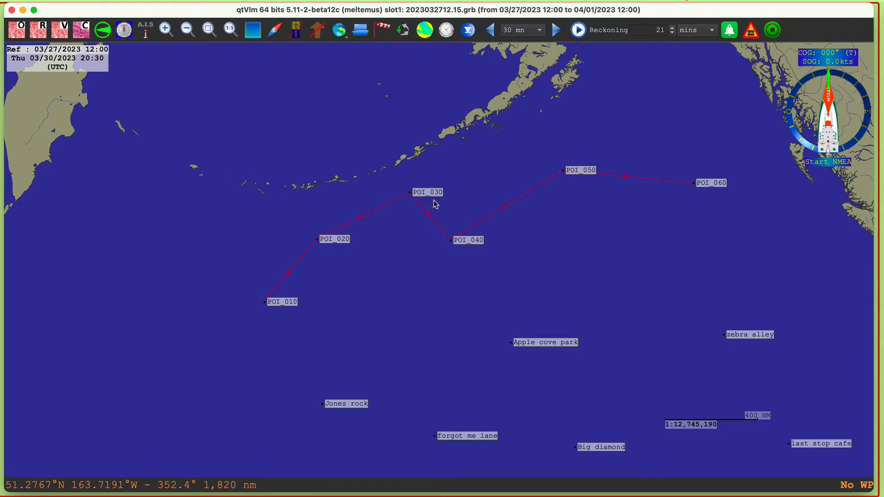
{"action": "right_click", "coordinate": [285, 303]}
{"action": "left_click", "coordinate": [332, 313]}
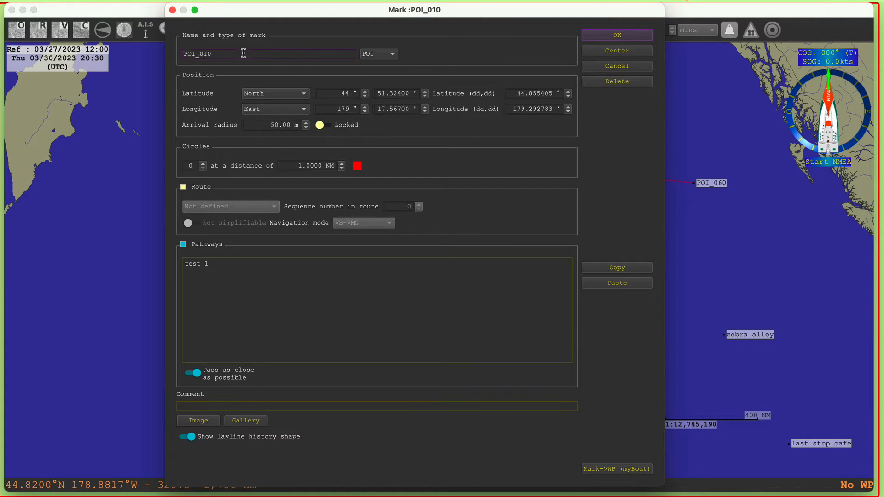
{"action": "left_click", "coordinate": [207, 58]}
{"action": "left_click_drag", "start_coordinate": [212, 54], "coordinate": [173, 52]}
{"action": "left_click", "coordinate": [391, 55]}
{"action": "left_click", "coordinate": [419, 54]}
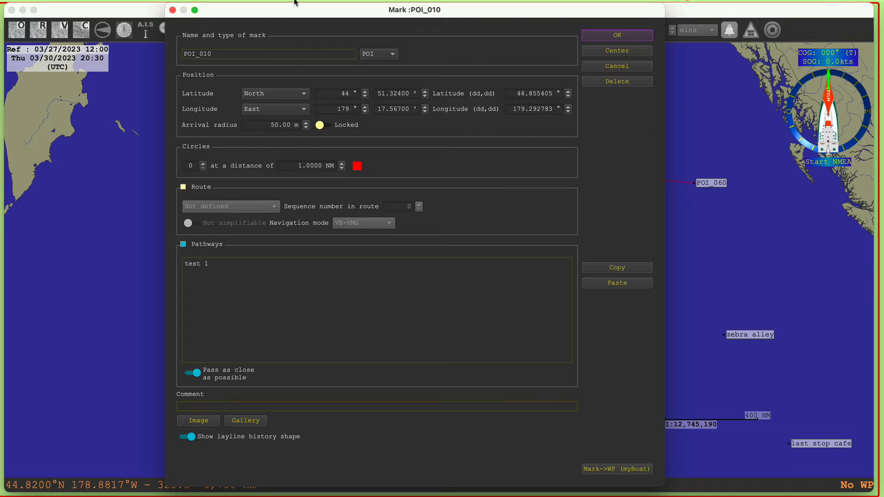
{"action": "left_click_drag", "start_coordinate": [292, 9], "coordinate": [367, 44]}
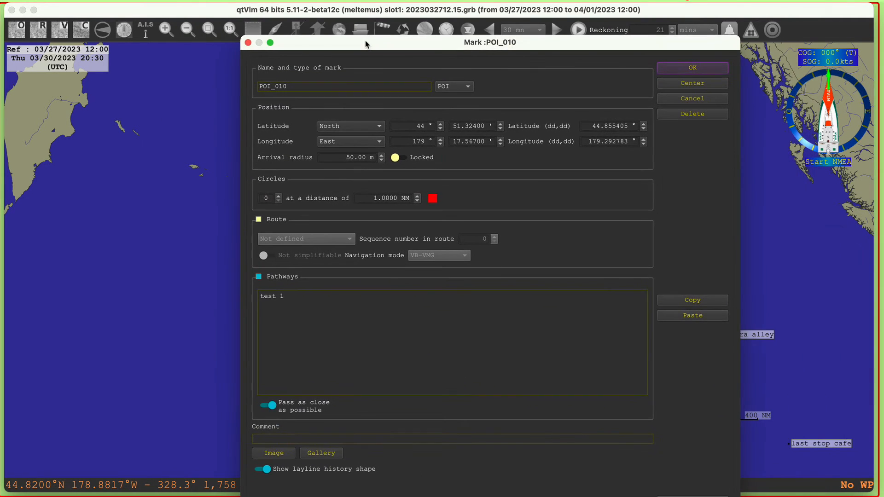
{"action": "left_click", "coordinate": [469, 89]}
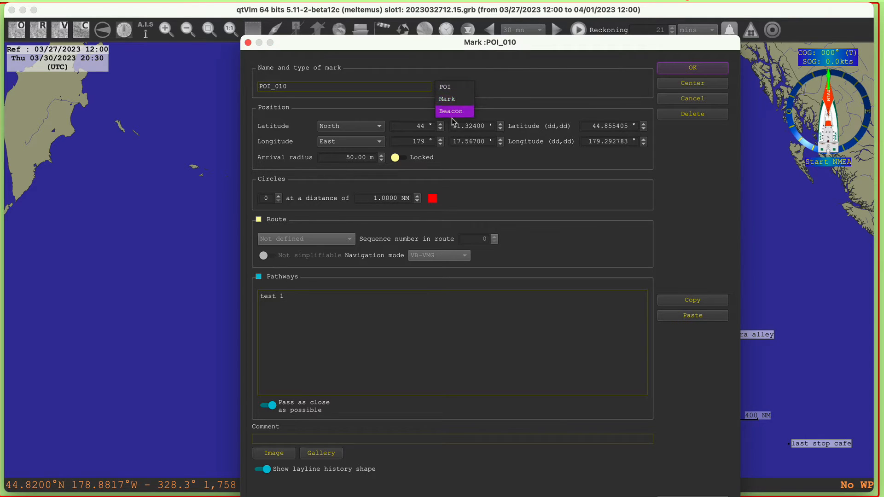
{"action": "left_click", "coordinate": [449, 87]}
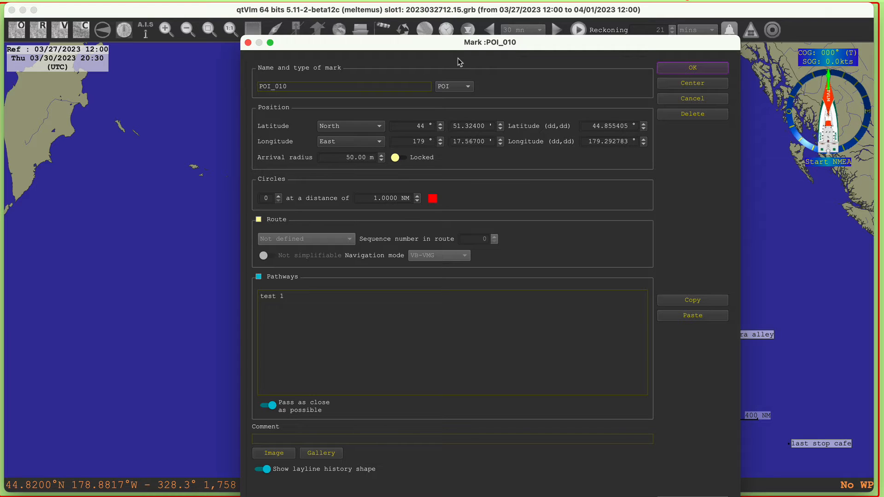
{"action": "left_click", "coordinate": [458, 89]}
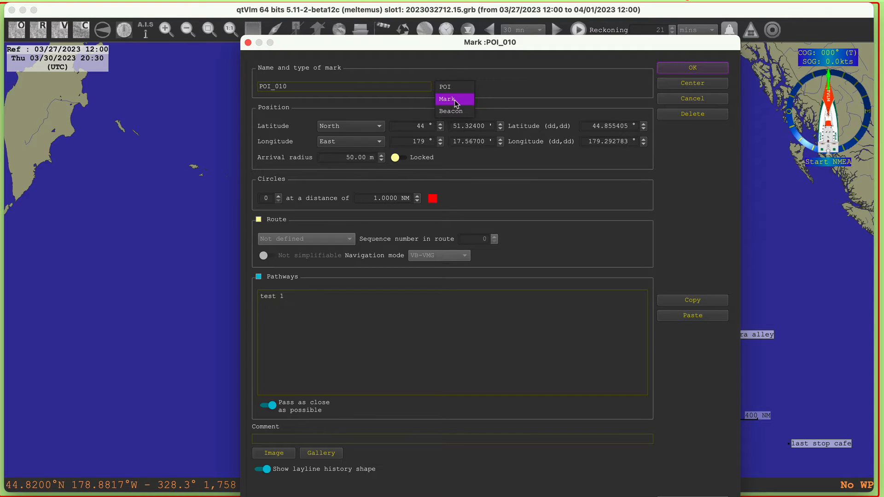
{"action": "left_click", "coordinate": [479, 73]}
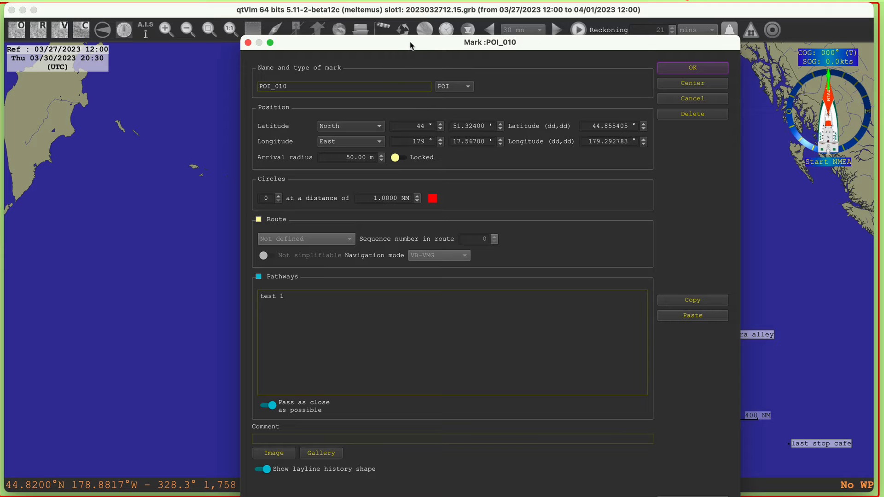
{"action": "left_click_drag", "start_coordinate": [410, 45], "coordinate": [626, 70]}
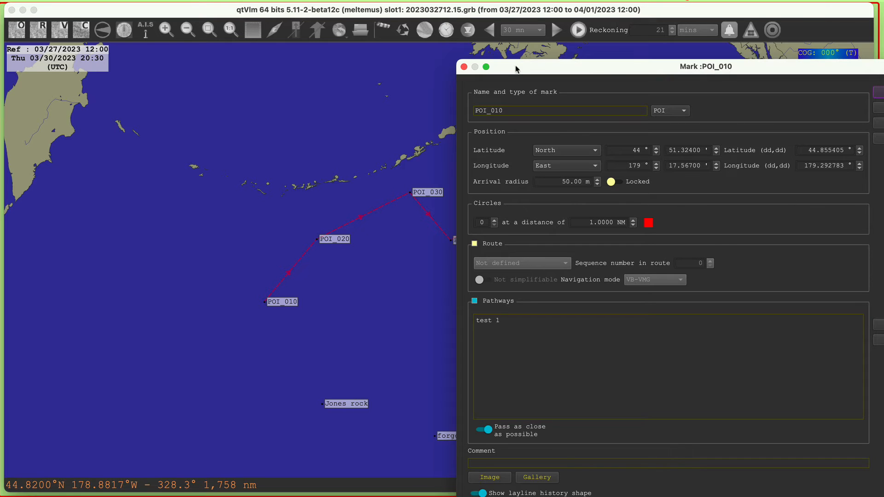
{"action": "left_click", "coordinate": [464, 66]}
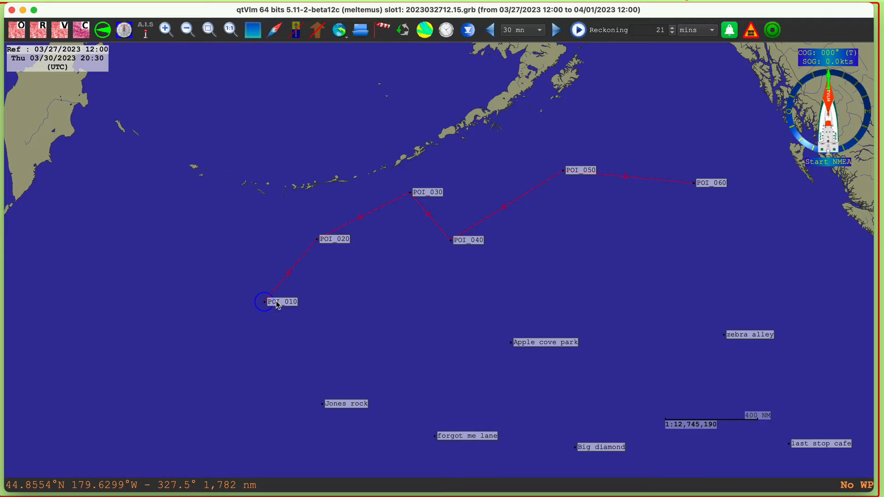
Step: Move POI_010 slightly southwest and turn off Allow POIs to be moved immediately in the configuration
{"action": "mouse_move", "coordinate": [278, 304]}
{"action": "left_mouse_down"}
{"action": "mouse_move", "coordinate": [293, 306]}
{"action": "mouse_move", "coordinate": [276, 307]}
{"action": "left_mouse_up"}
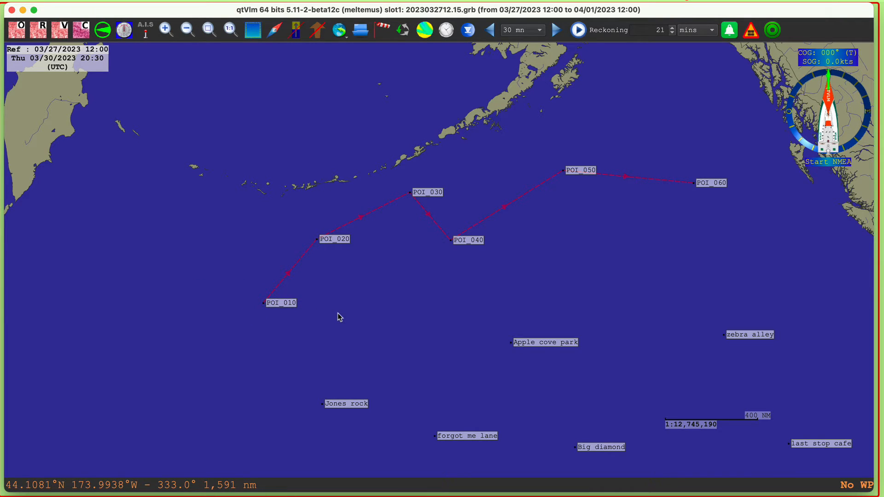
{"action": "left_click", "coordinate": [20, 0]}
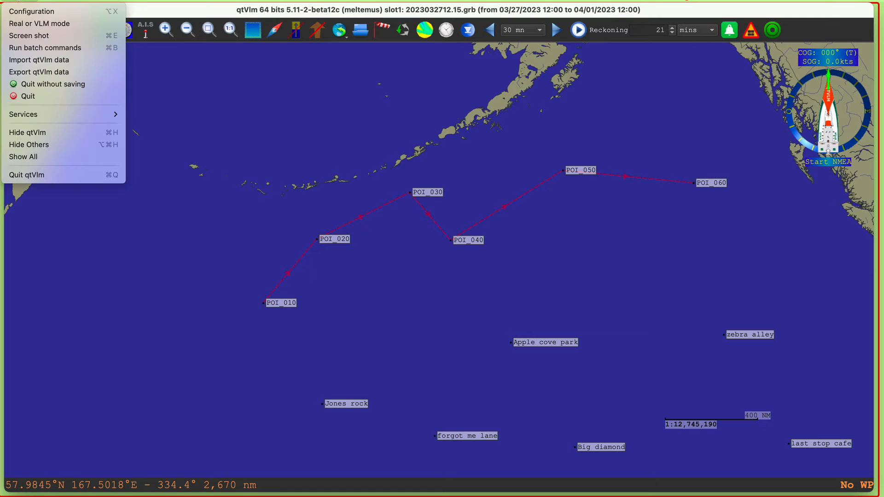
{"action": "left_click", "coordinate": [22, 14]}
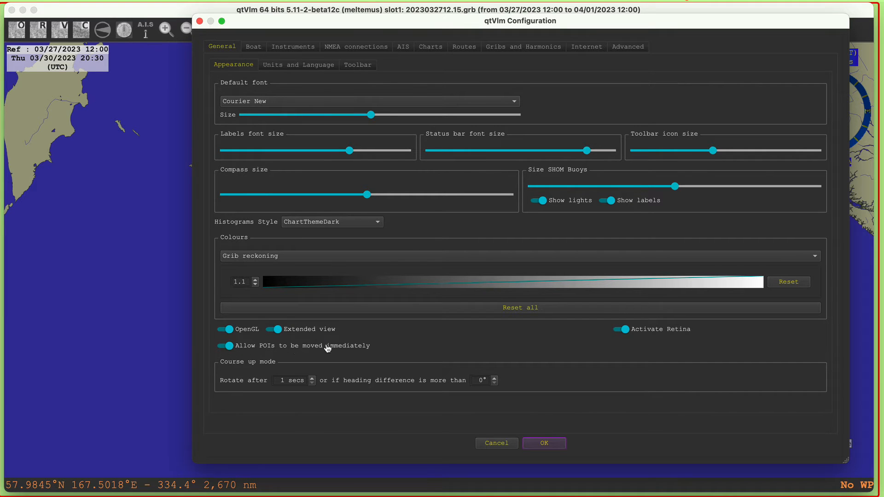
{"action": "left_click", "coordinate": [230, 347]}
{"action": "left_click", "coordinate": [544, 443]}
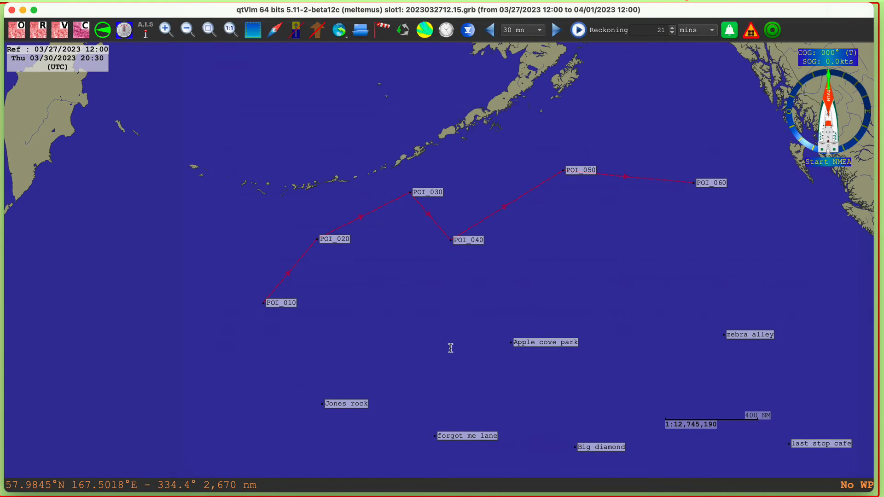
Step: Select POI_010 on the chart, shift it slightly west and release it
{"action": "left_click", "coordinate": [278, 309]}
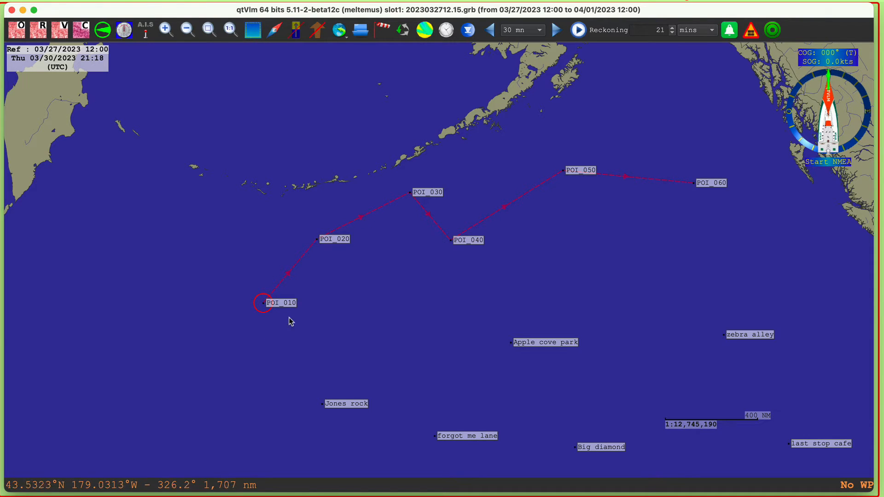
{"action": "left_click", "coordinate": [281, 305]}
{"action": "left_click_drag", "start_coordinate": [283, 308], "coordinate": [273, 307]}
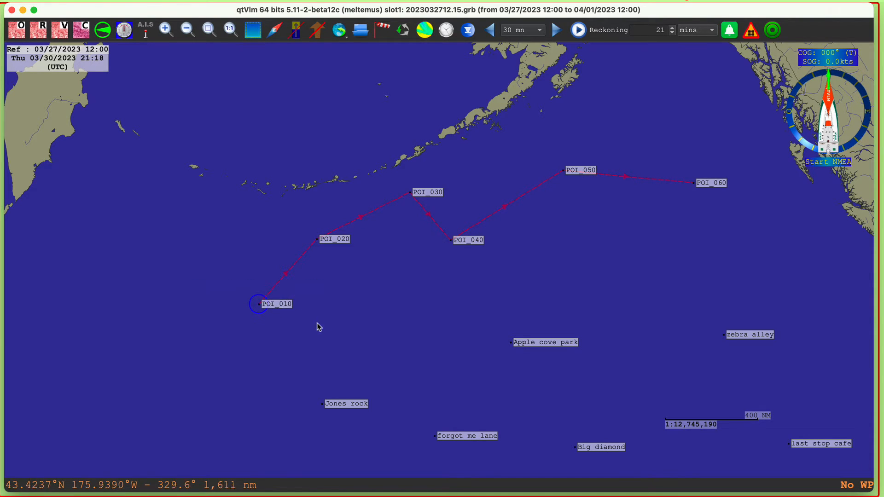
{"action": "left_click", "coordinate": [323, 325]}
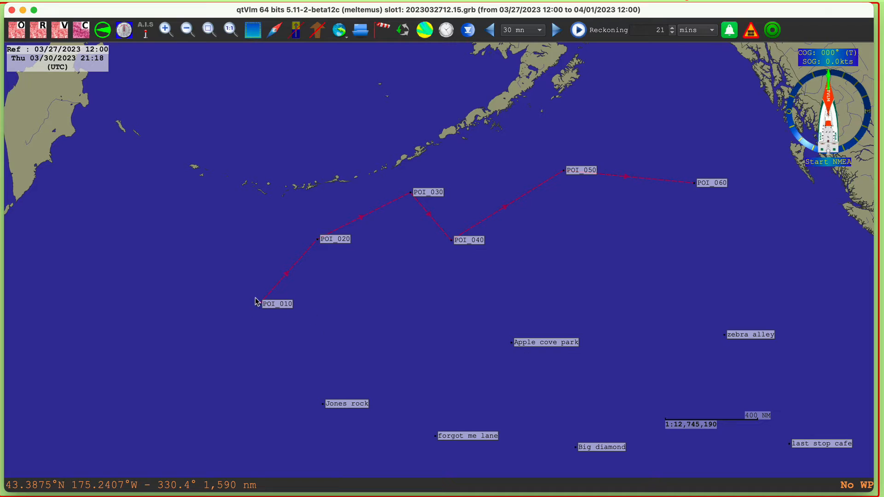
Step: Nudge POI_010 slightly east on the chart and turn on Allow POIs to be moved immediately in the configuration
{"action": "left_click", "coordinate": [279, 309]}
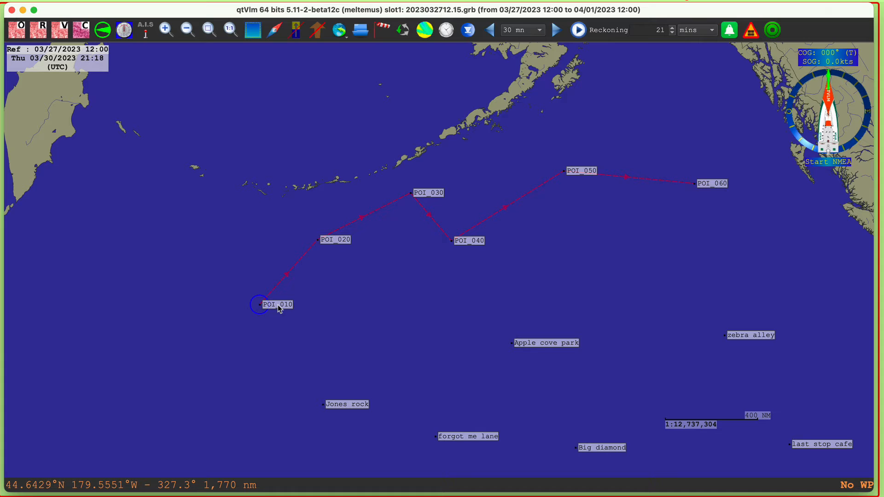
{"action": "left_click_drag", "start_coordinate": [280, 309], "coordinate": [281, 310]}
{"action": "left_click", "coordinate": [27, 3]}
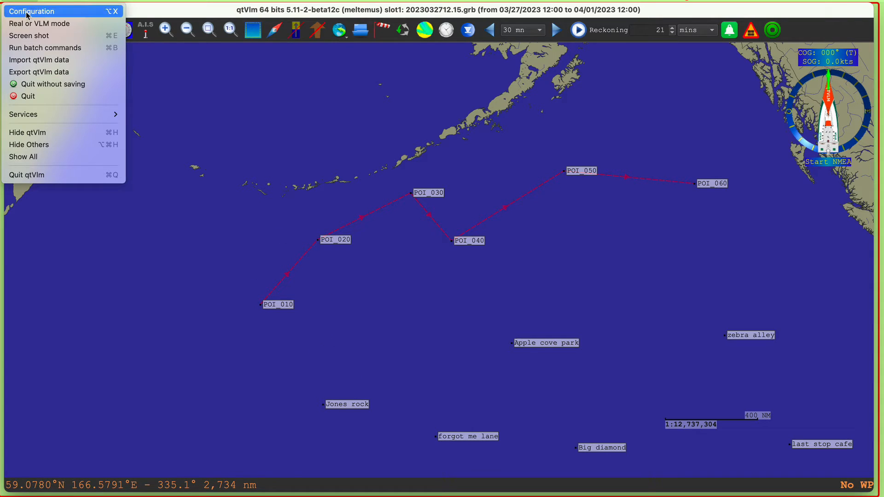
{"action": "left_click", "coordinate": [27, 13]}
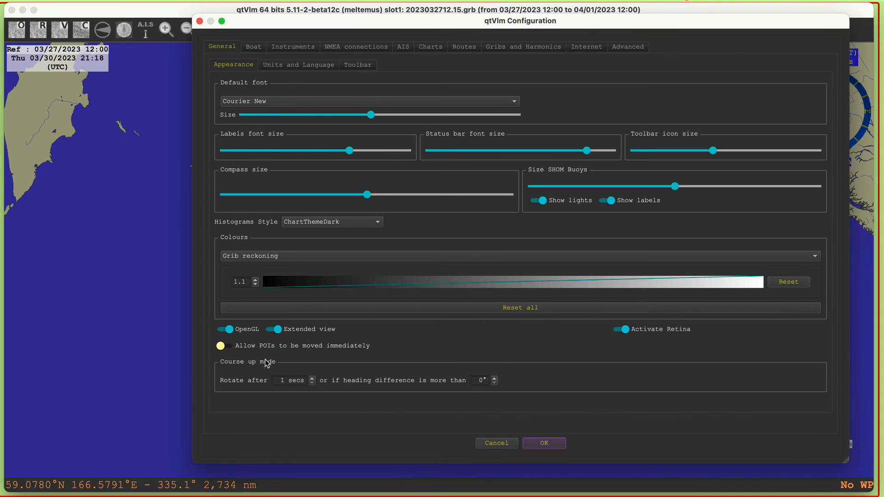
{"action": "left_click", "coordinate": [252, 350]}
{"action": "left_click", "coordinate": [545, 443]}
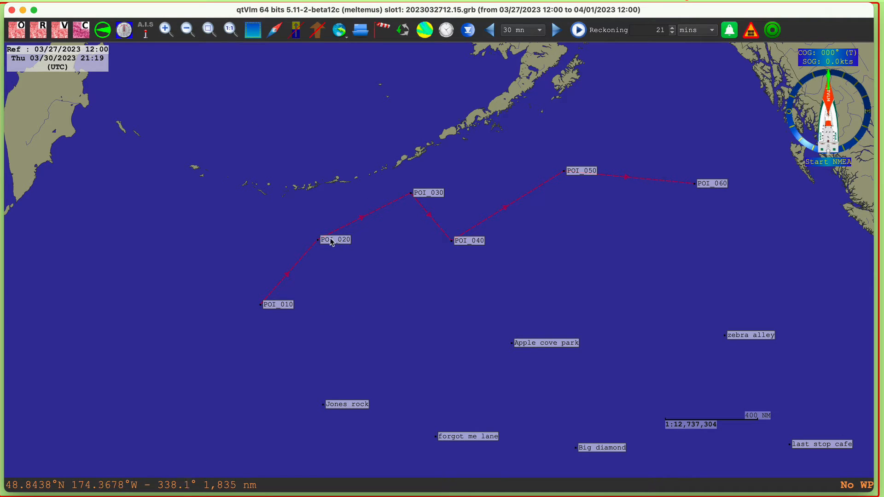
Step: Shift POI_020 slightly east and POI_030 slightly southwest on the chart
{"action": "mouse_move", "coordinate": [332, 242]}
{"action": "left_click_drag", "start_coordinate": [331, 242], "coordinate": [331, 239]}
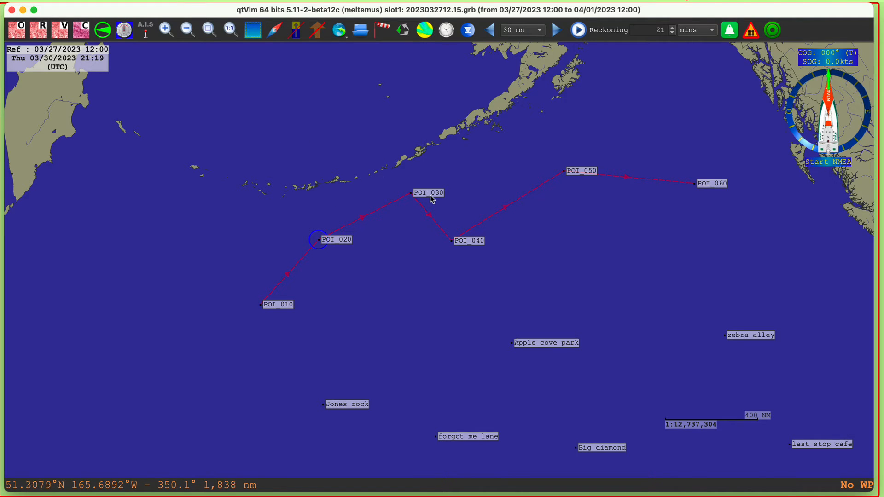
{"action": "mouse_move", "coordinate": [431, 194]}
{"action": "left_mouse_down"}
{"action": "mouse_move", "coordinate": [449, 189]}
{"action": "mouse_move", "coordinate": [425, 201]}
{"action": "left_mouse_up"}
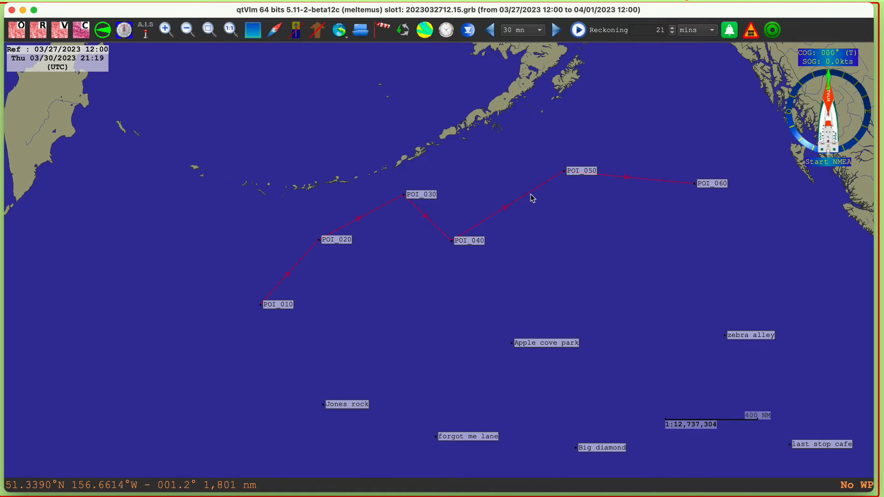
Step: Insert a new POI on the pathway leg between POI_040 and POI_050 and move it slightly southeast
{"action": "mouse_move", "coordinate": [533, 196]}
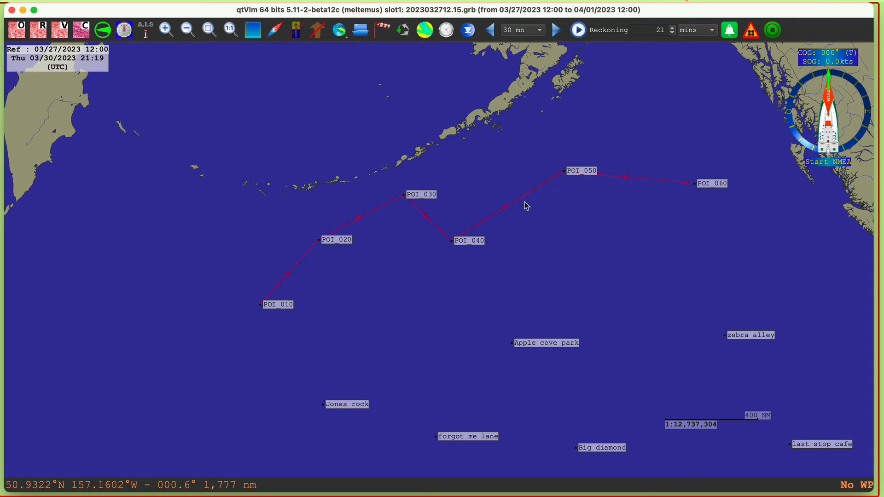
{"action": "right_click", "coordinate": [524, 198]}
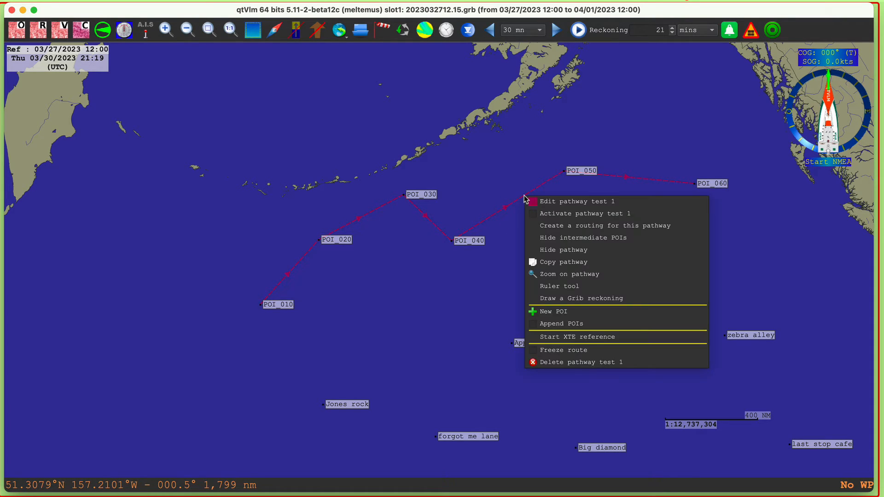
{"action": "left_click", "coordinate": [552, 311]}
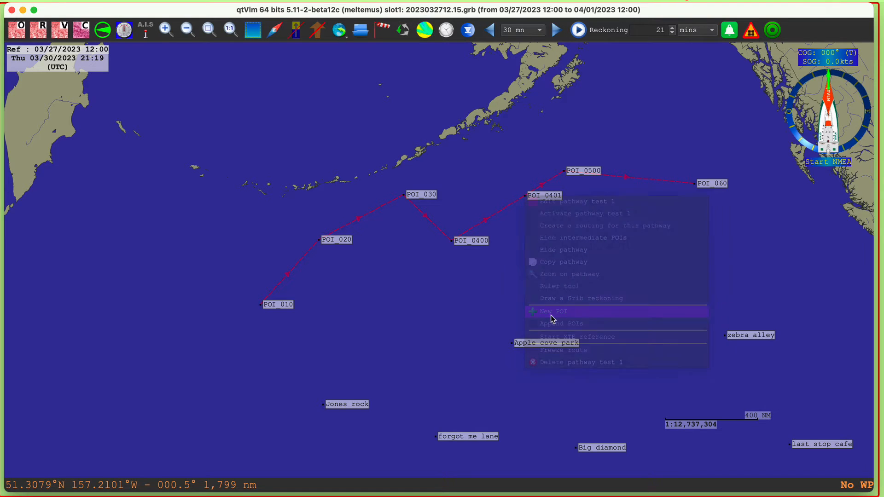
{"action": "left_click_drag", "start_coordinate": [544, 198], "coordinate": [554, 214]}
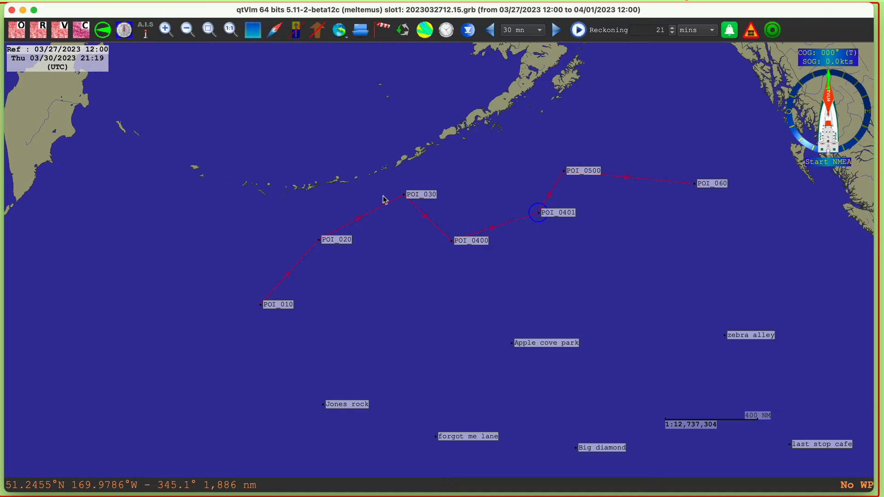
Step: Examine the parameters and the leg table of pathway test 1, select the POI_020 entry, and close without changes
{"action": "right_click", "coordinate": [388, 208]}
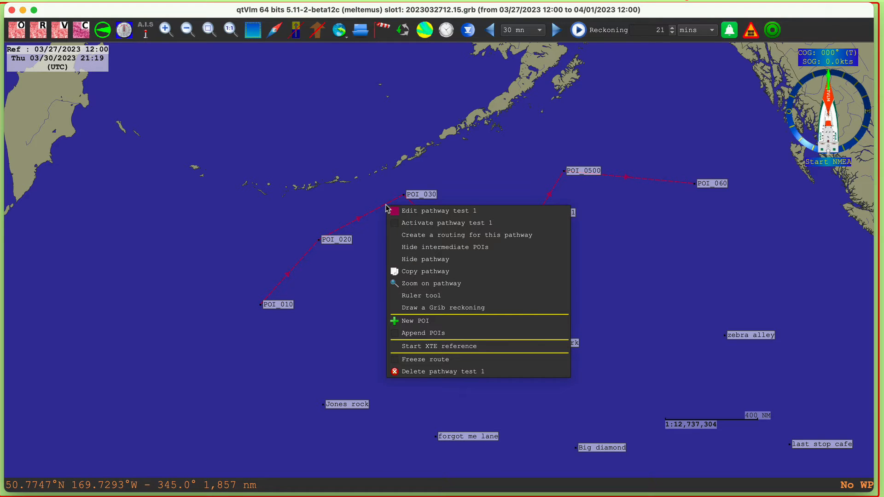
{"action": "left_click", "coordinate": [431, 213]}
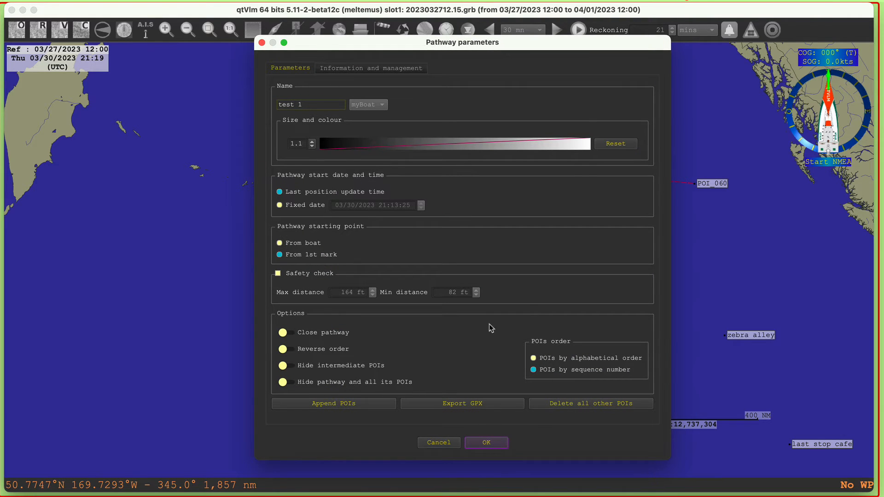
{"action": "left_click", "coordinate": [349, 69]}
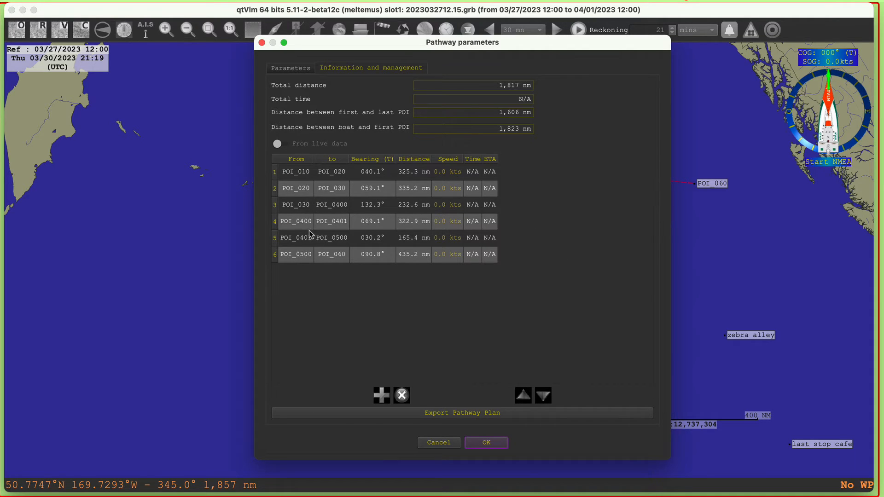
{"action": "left_click", "coordinate": [295, 189]}
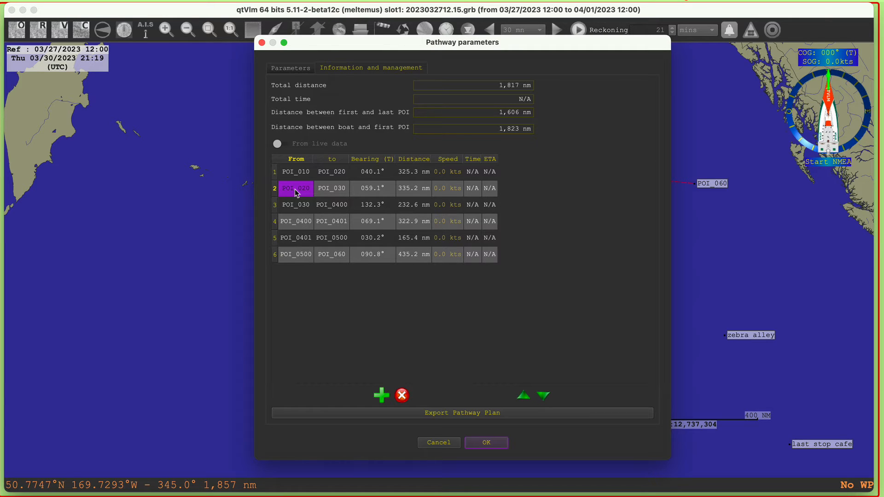
{"action": "left_click", "coordinate": [262, 44]}
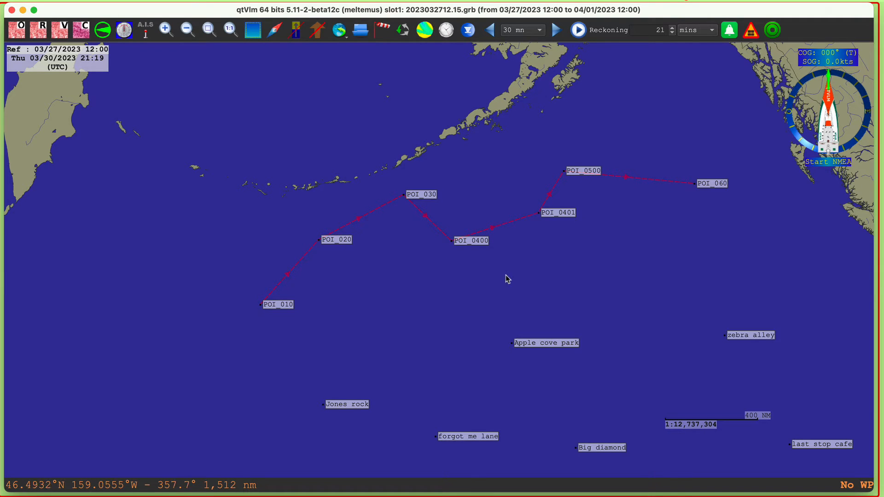
Step: Create a standalone POI named doda on the chart just northeast of POI_030
{"action": "right_click", "coordinate": [454, 183]}
{"action": "left_click", "coordinate": [483, 188]}
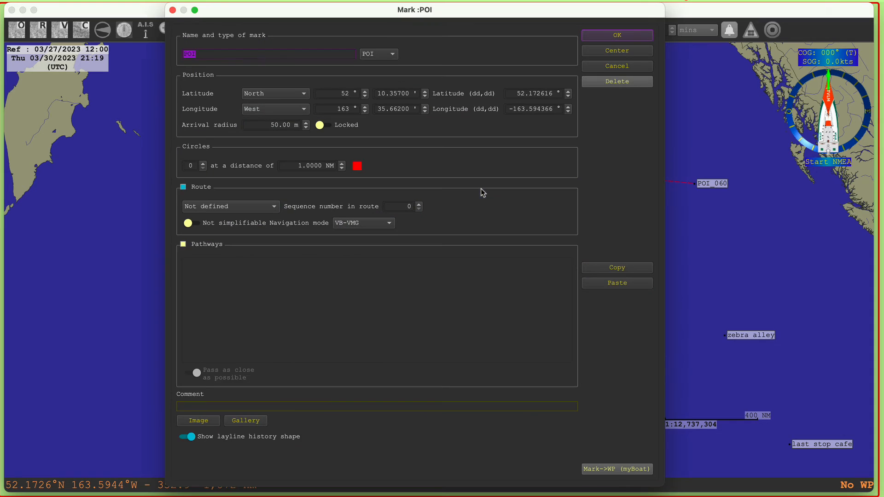
{"action": "type", "text": "doda"}
{"action": "left_click", "coordinate": [634, 36]}
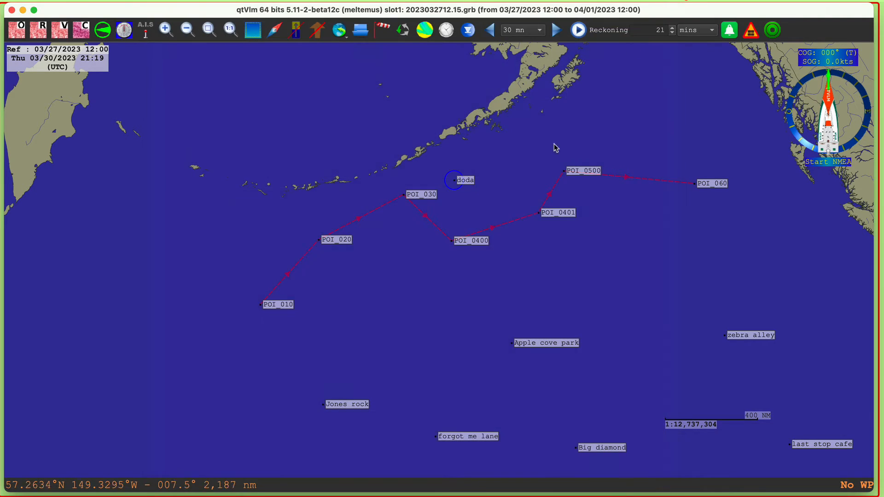
Step: Insert the existing POI doda after POI_030 in the leg table of pathway test 1 and save the pathway
{"action": "right_click", "coordinate": [387, 205]}
{"action": "left_click", "coordinate": [419, 212]}
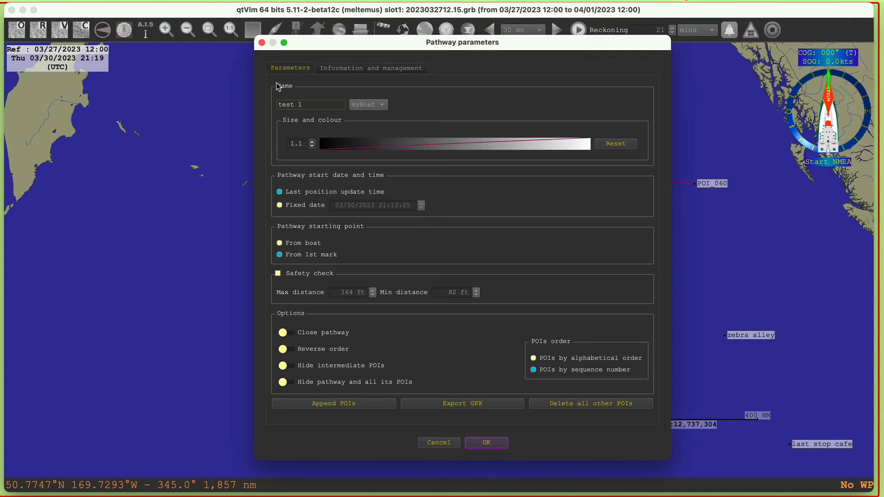
{"action": "left_click", "coordinate": [354, 68]}
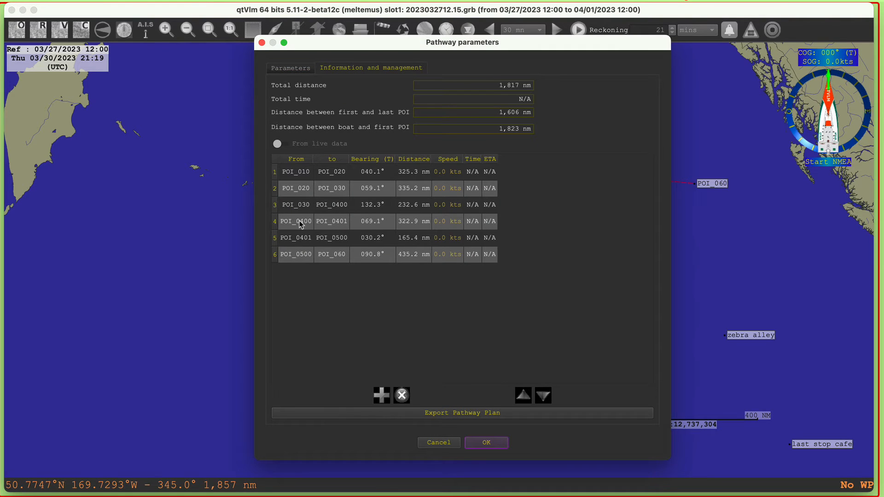
{"action": "left_click", "coordinate": [311, 207]}
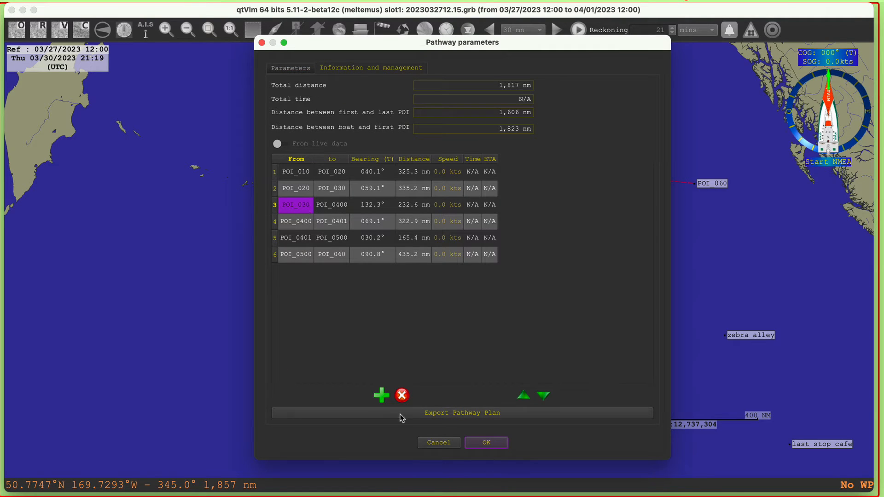
{"action": "left_click", "coordinate": [381, 396]}
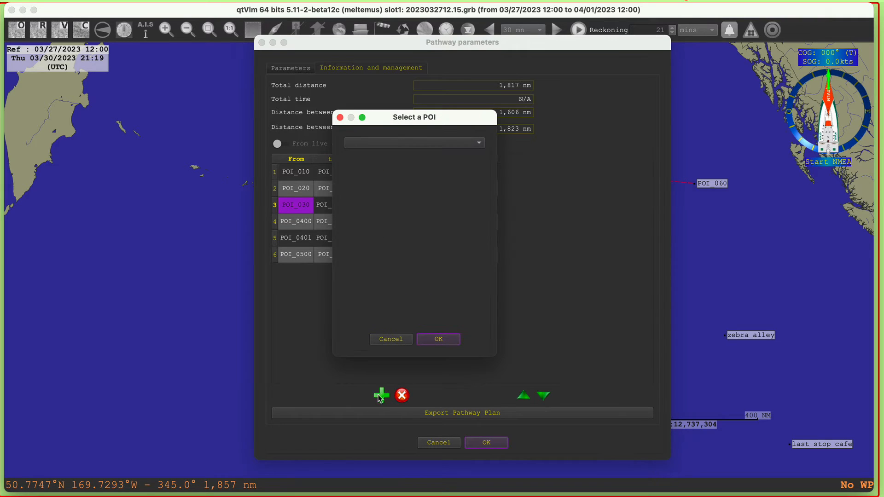
{"action": "left_click", "coordinate": [411, 144]}
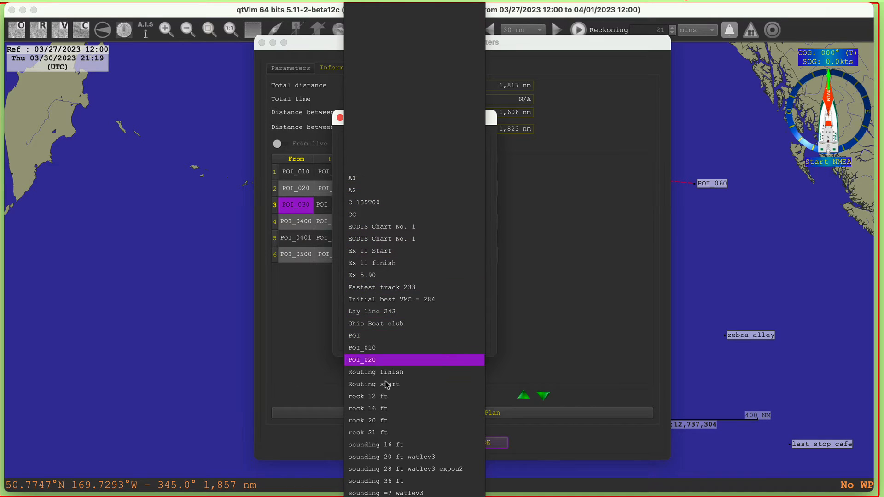
{"action": "scroll", "coordinate": [415, 258], "scroll_direction": "down", "scroll_amount": 3}
{"action": "scroll", "coordinate": [415, 276], "scroll_direction": "down", "scroll_amount": 1}
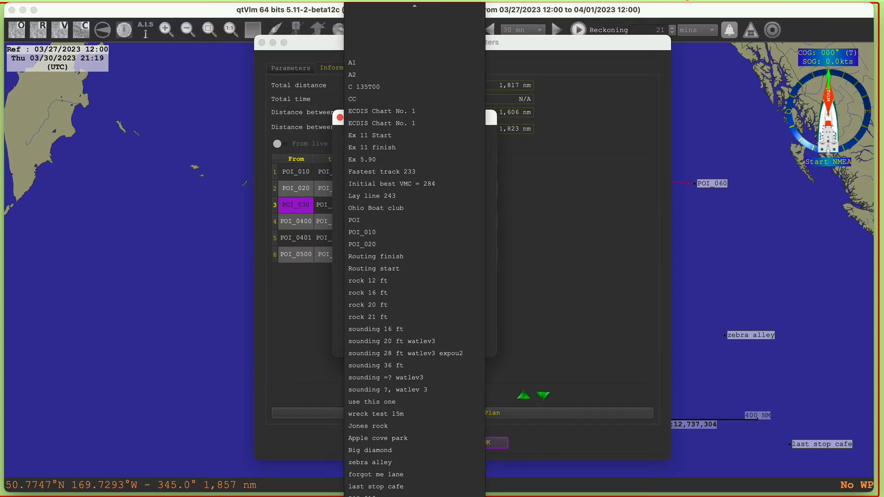
{"action": "left_click", "coordinate": [362, 496]}
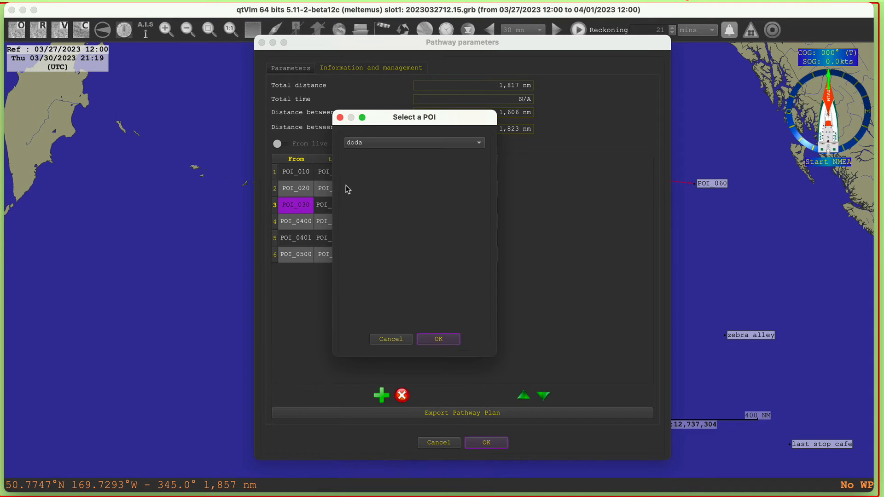
{"action": "left_click", "coordinate": [443, 339]}
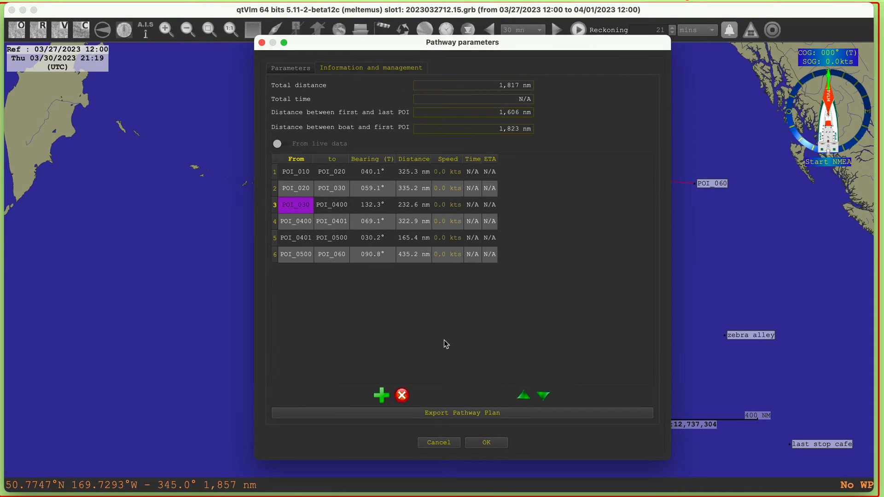
{"action": "left_click", "coordinate": [487, 443]}
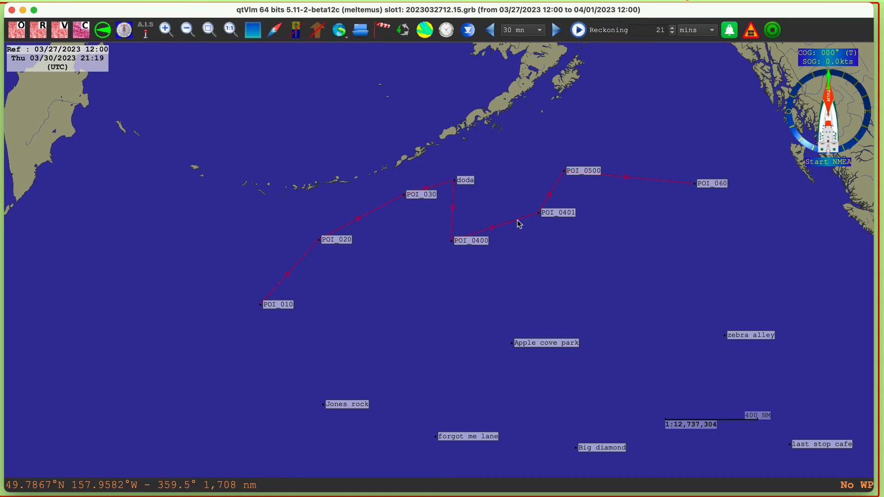
Step: Review the leg table of pathway test 1 with its bearings and distances, and close the pathway parameters
{"action": "right_click", "coordinate": [388, 205]}
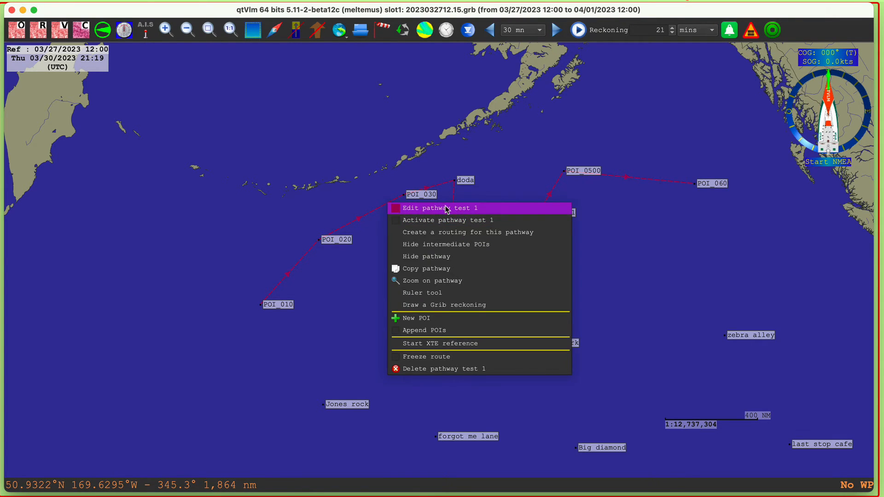
{"action": "left_click", "coordinate": [447, 205]}
{"action": "left_click", "coordinate": [366, 69]}
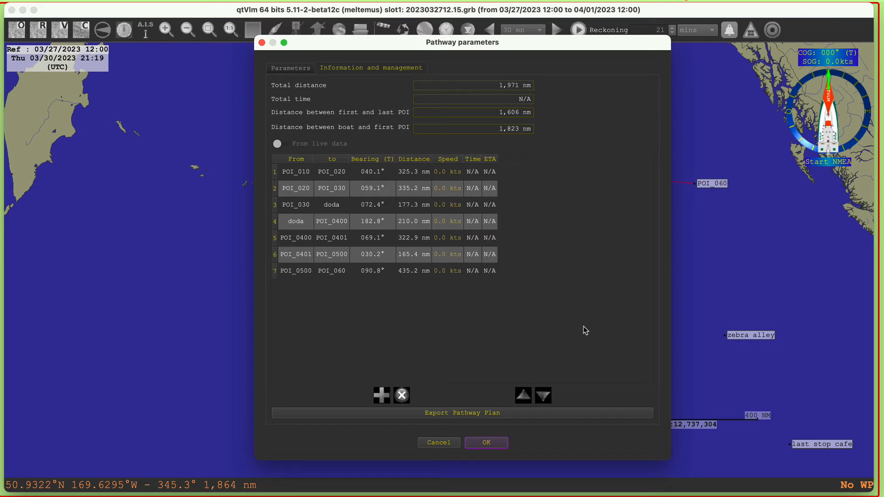
{"action": "left_click", "coordinate": [489, 443]}
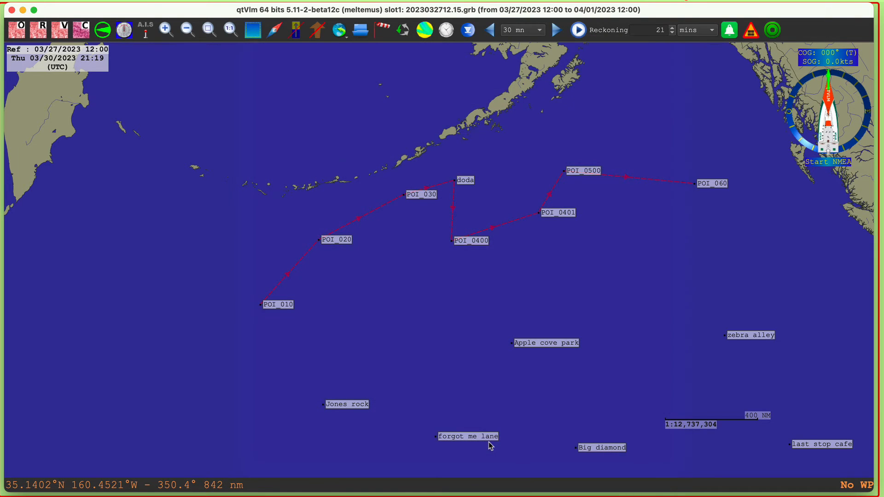
Step: Set the start of pathway test 1 to a fixed date with the time 12:00:00 and save the parameters
{"action": "right_click", "coordinate": [382, 206]}
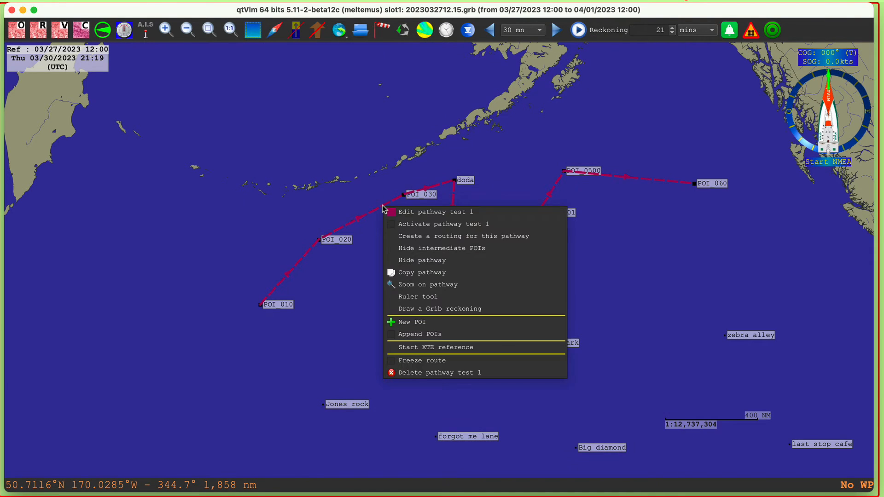
{"action": "left_click", "coordinate": [446, 213]}
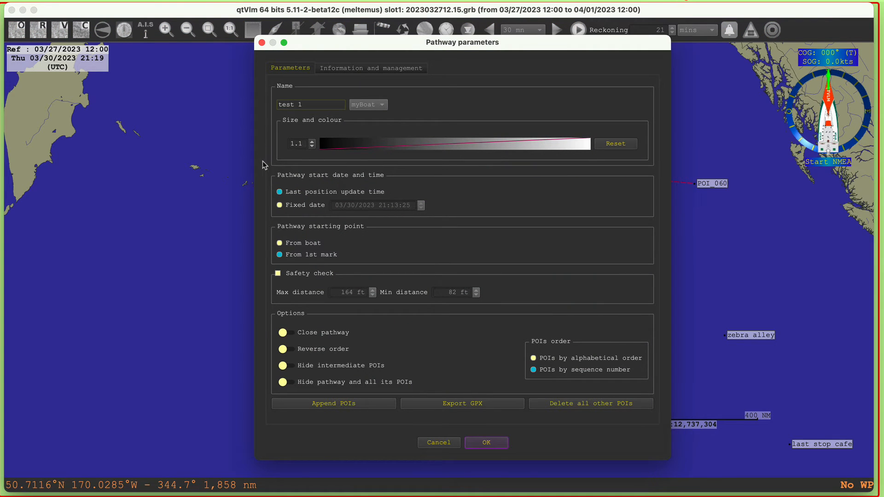
{"action": "left_click", "coordinate": [294, 206]}
{"action": "double_click", "coordinate": [381, 205]}
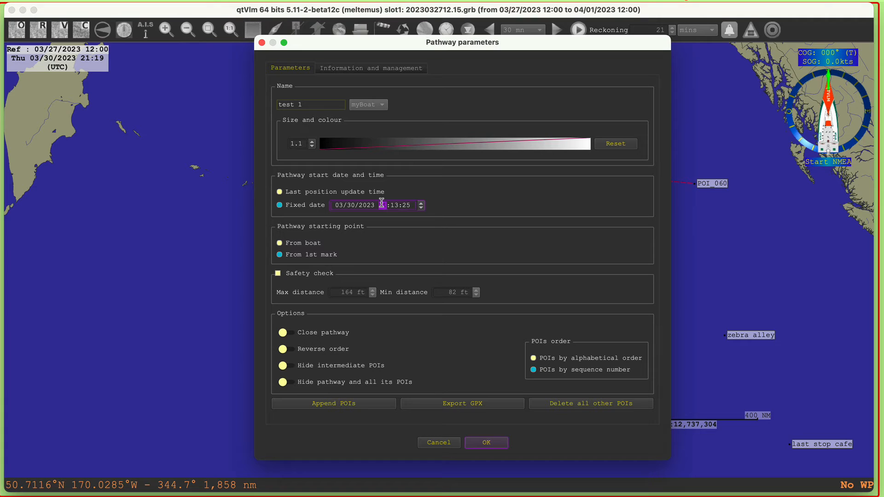
{"action": "type", "text": "12:00:00"}
{"action": "left_click", "coordinate": [496, 444]}
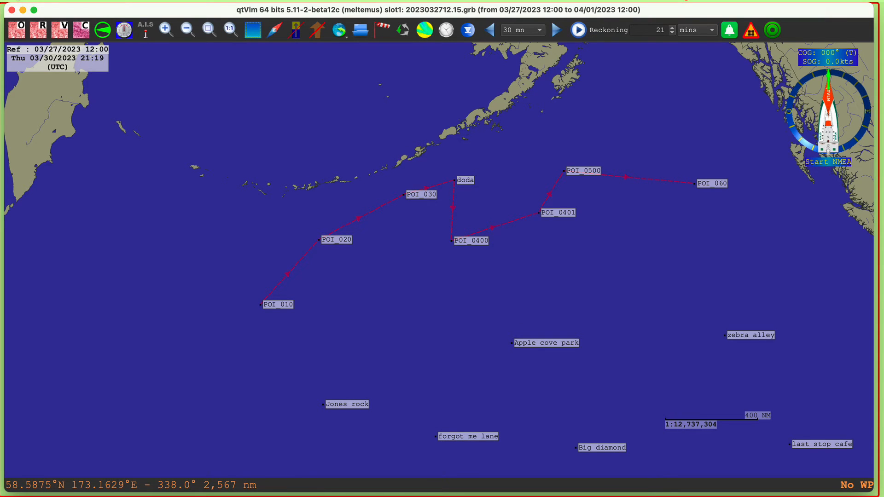
Step: Examine the UTC and Local date options in the configuration's units and language settings, and close it without changes
{"action": "left_click", "coordinate": [21, 1]}
{"action": "left_click", "coordinate": [22, 12]}
{"action": "left_click", "coordinate": [280, 66]}
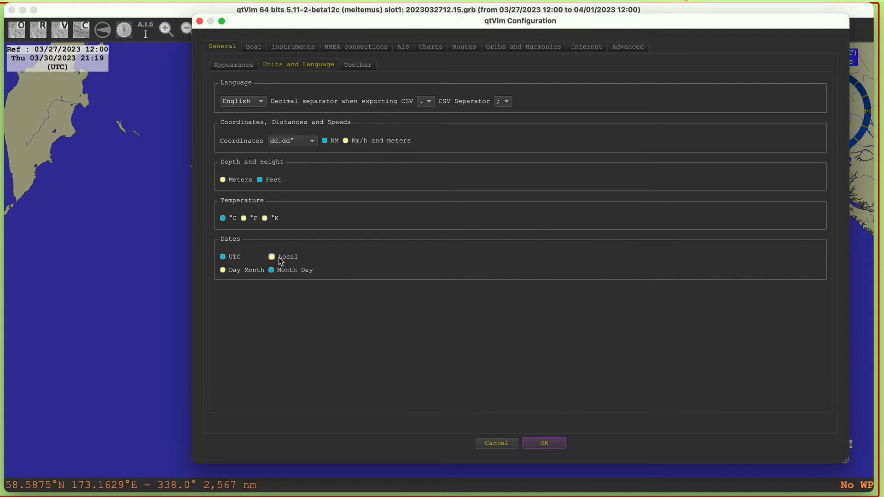
{"action": "left_click", "coordinate": [545, 444]}
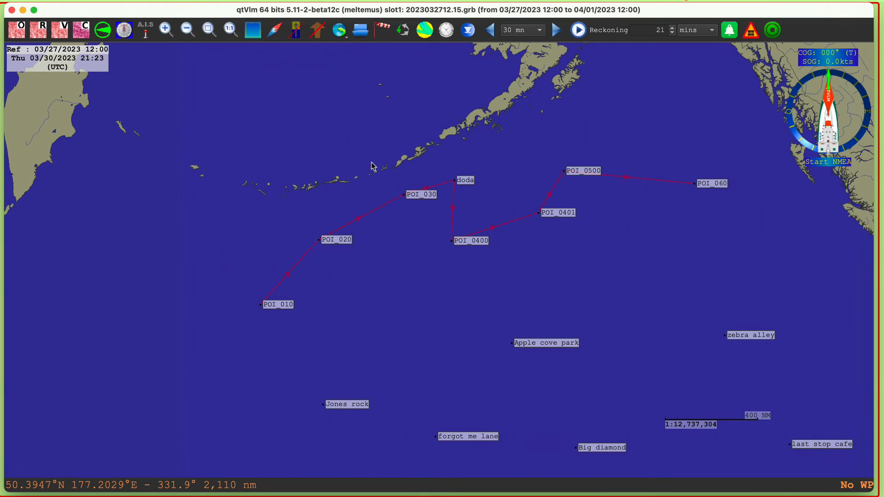
Step: Check the fixed start date in the parameters of pathway test 1 and close them without changes
{"action": "right_click", "coordinate": [373, 210]}
{"action": "left_click", "coordinate": [401, 216]}
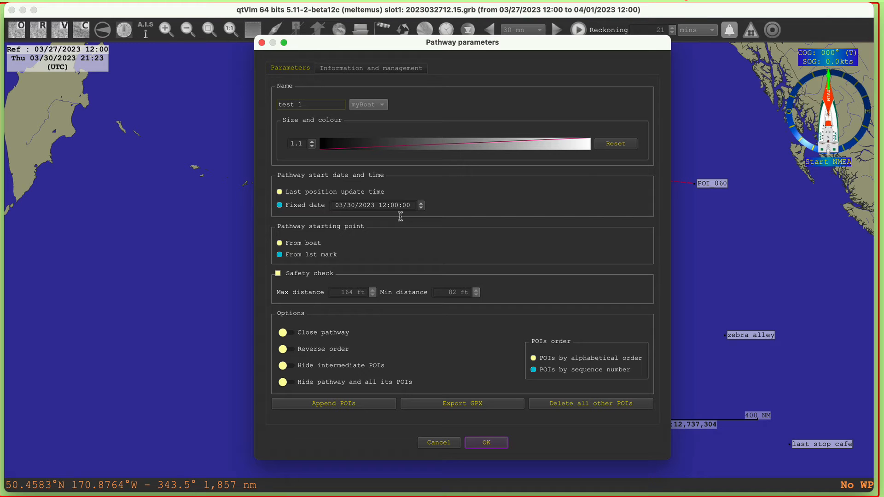
{"action": "left_click", "coordinate": [261, 43]}
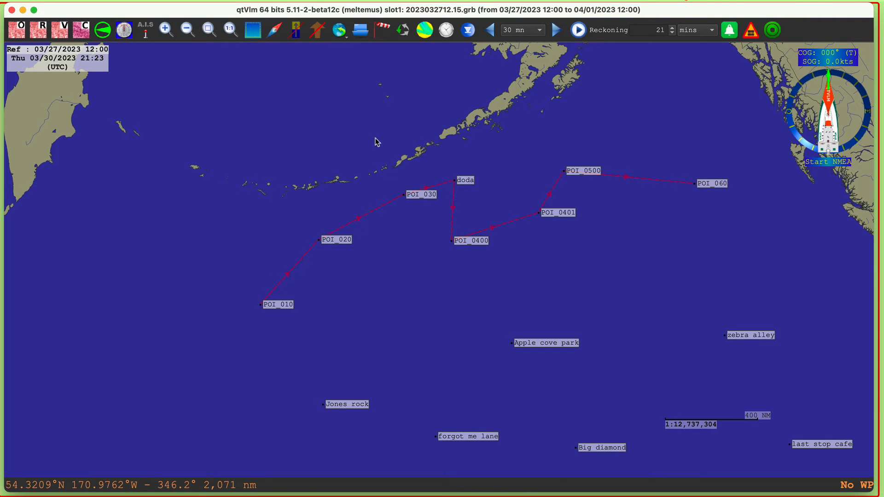
Step: Set the speed of the leg from POI_010 to POI_020 in pathway test 1 to 6 kts
{"action": "right_click", "coordinate": [392, 203]}
{"action": "left_click", "coordinate": [405, 207]}
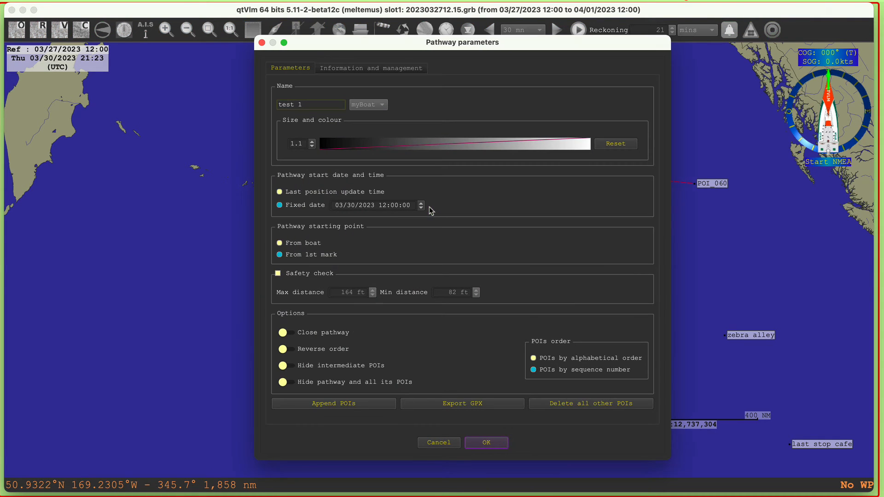
{"action": "left_click", "coordinate": [355, 68]}
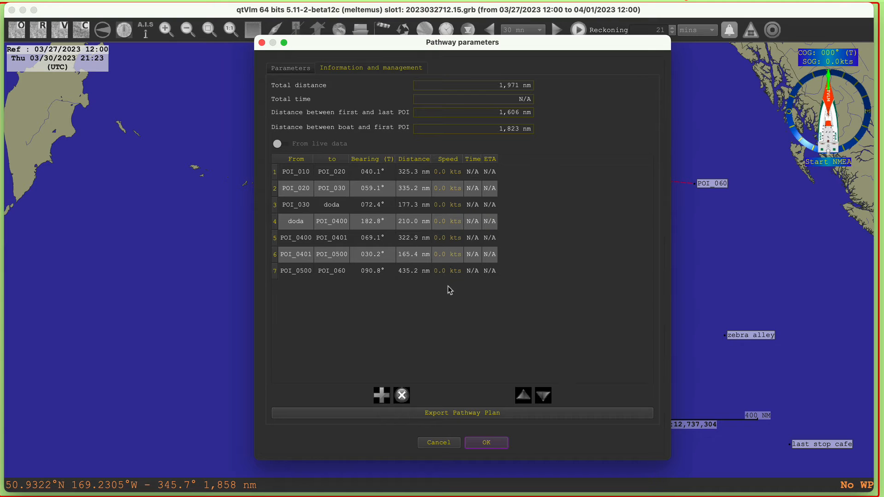
{"action": "double_click", "coordinate": [440, 172]}
{"action": "type", "text": "6"}
{"action": "left_click", "coordinate": [594, 235]}
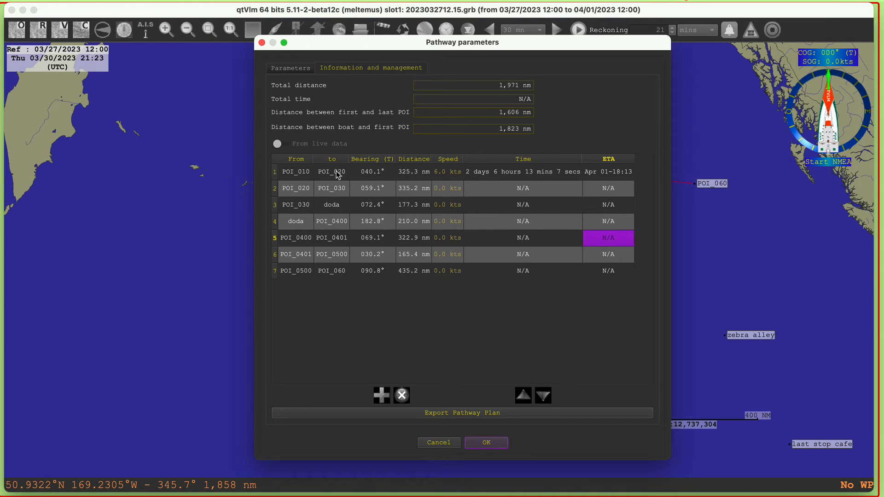
Step: Set the speed of the leg from POI_020 to POI_030 to 4 kts and save pathway test 1
{"action": "left_click", "coordinate": [453, 190]}
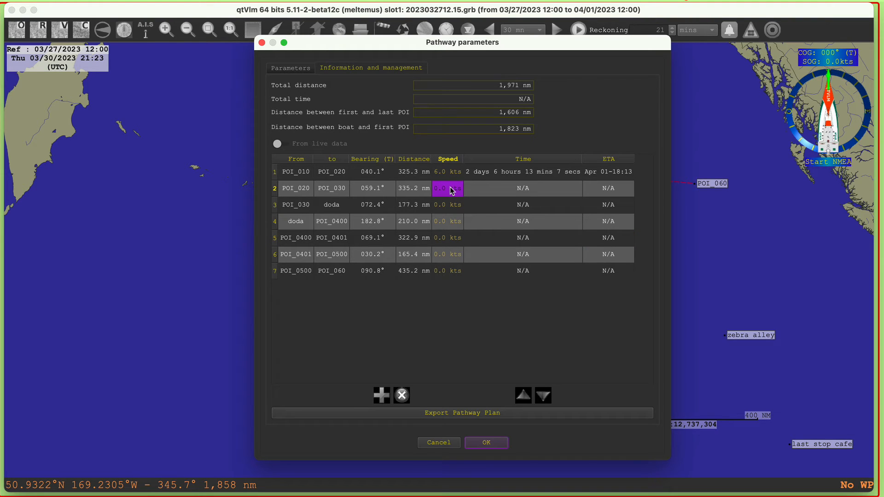
{"action": "type", "text": "4"}
{"action": "key", "text": "Return"}
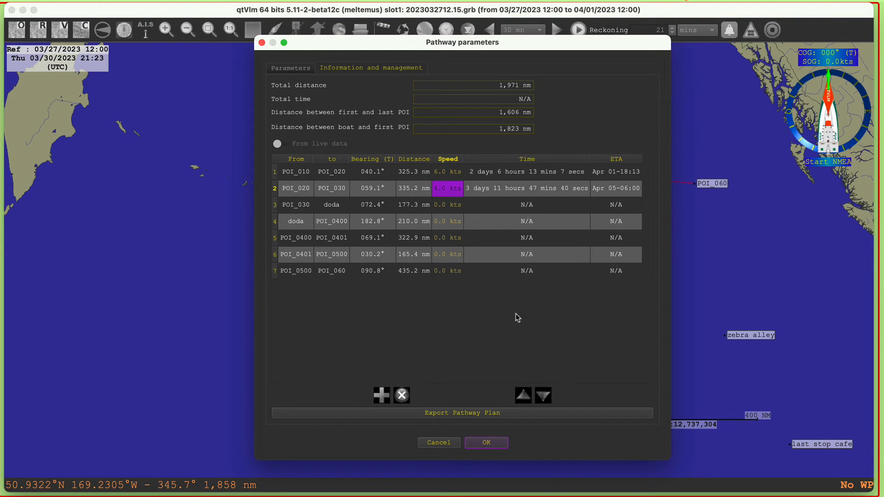
{"action": "left_click", "coordinate": [445, 207]}
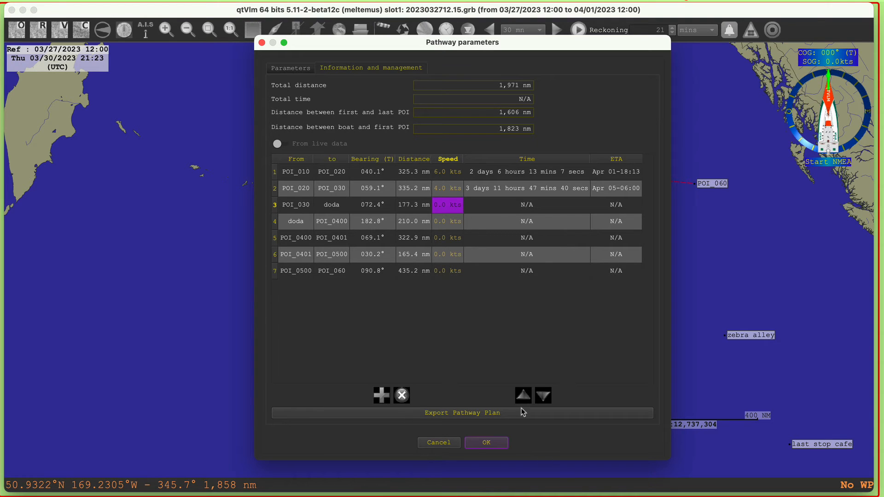
{"action": "left_click", "coordinate": [487, 442]}
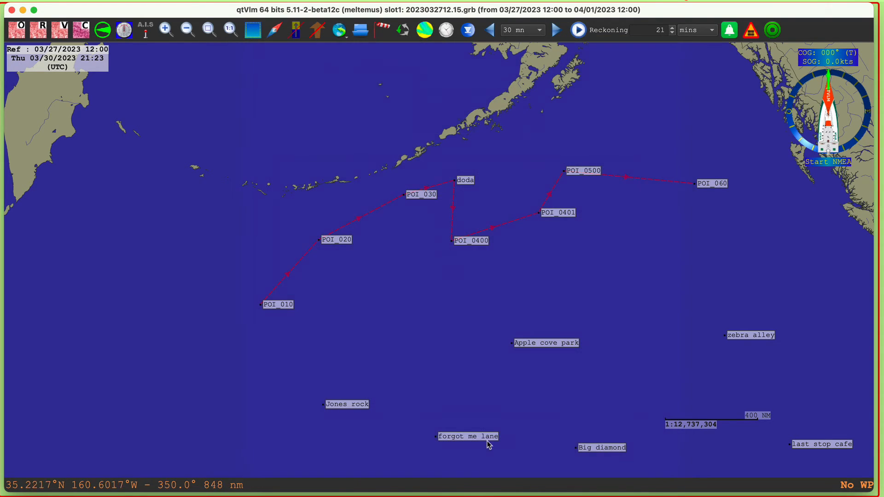
Step: Move POI_0400 ahead of doda in the leg table of pathway test 1, with the chart in view, and save the pathway
{"action": "right_click", "coordinate": [388, 203]}
{"action": "left_click", "coordinate": [403, 203]}
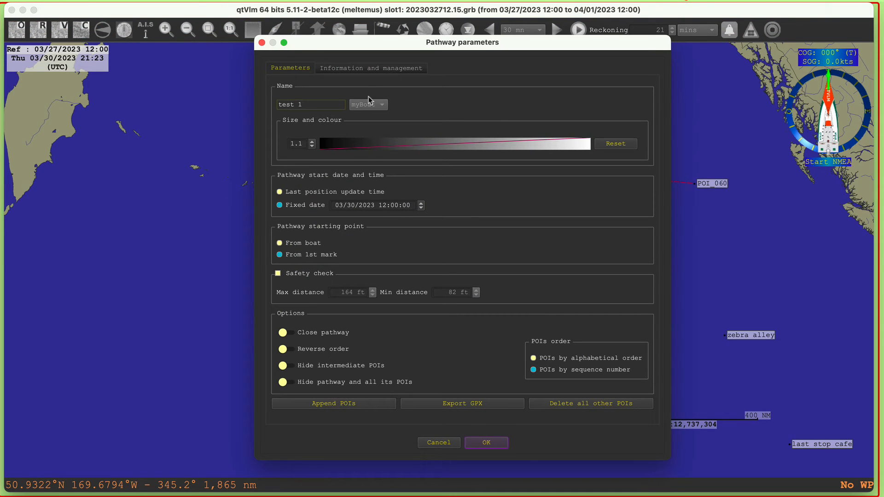
{"action": "left_click", "coordinate": [361, 69]}
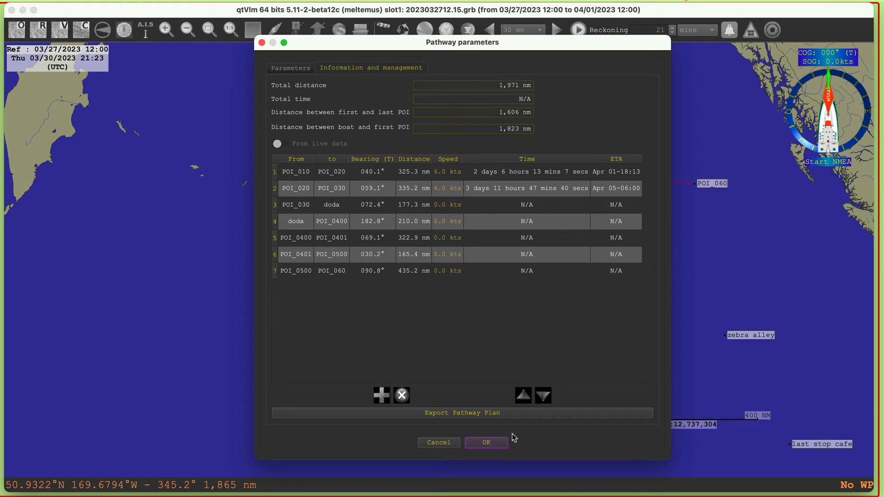
{"action": "left_click", "coordinate": [345, 192]}
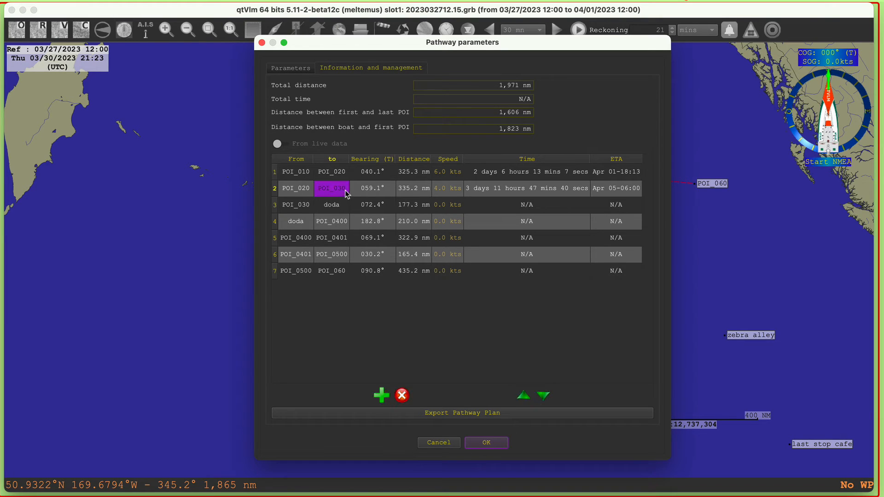
{"action": "left_click", "coordinate": [321, 243]}
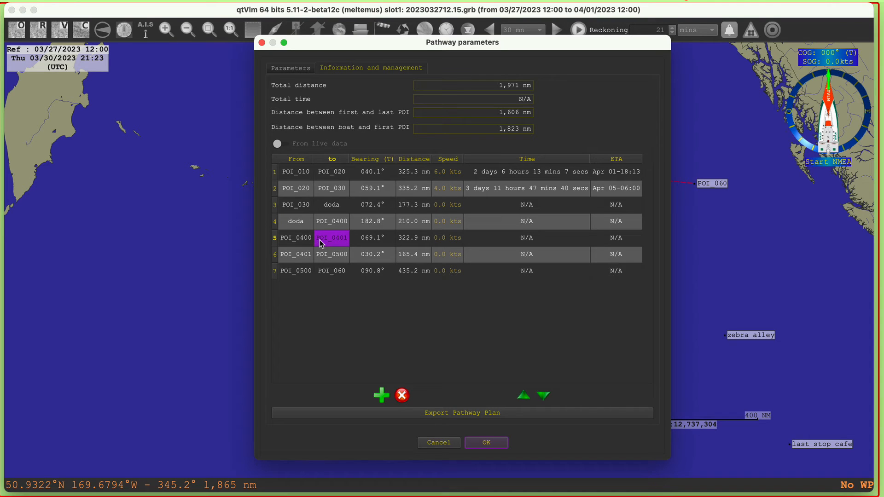
{"action": "left_click", "coordinate": [293, 238]}
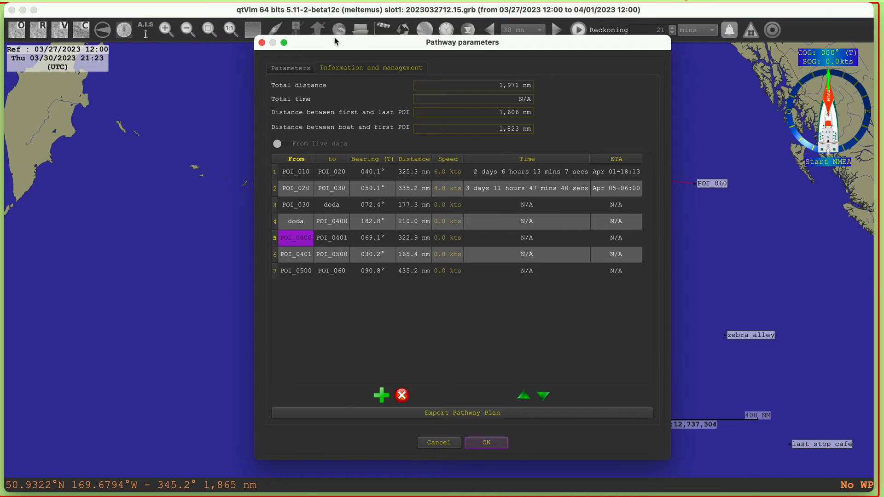
{"action": "left_click_drag", "start_coordinate": [335, 42], "coordinate": [705, 118]}
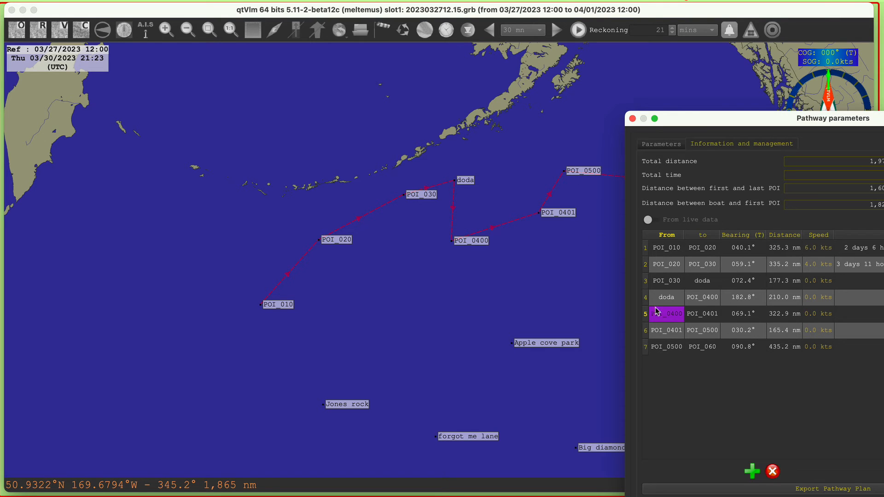
{"action": "left_click", "coordinate": [883, 471]}
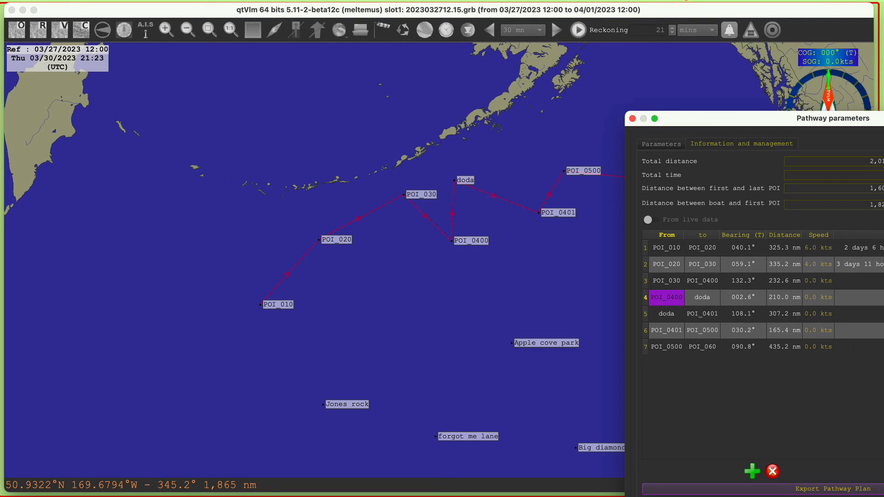
{"action": "left_click", "coordinate": [812, 496]}
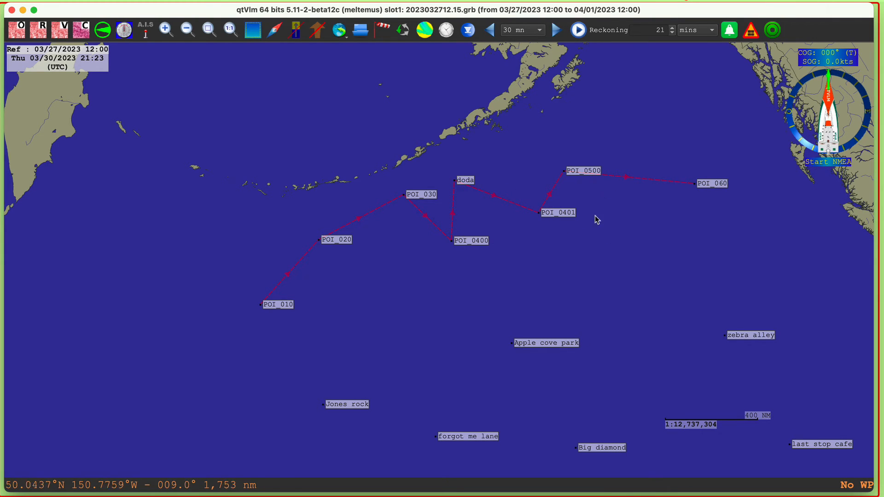
Step: Move doda back ahead of POI_0400 in the leg table of pathway test 1 and save the pathway
{"action": "scroll", "coordinate": [644, 275], "scroll_direction": "down", "scroll_amount": 1}
{"action": "scroll", "coordinate": [645, 288], "scroll_direction": "up", "scroll_amount": 1}
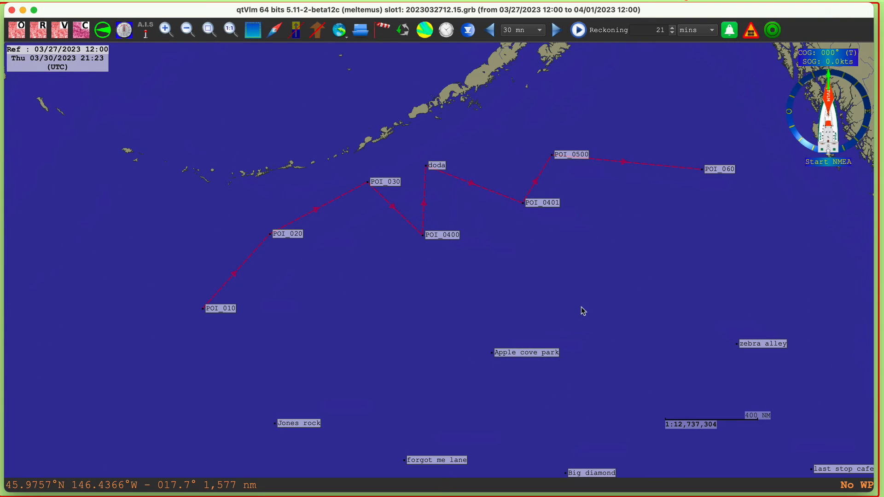
{"action": "right_click", "coordinate": [545, 173]}
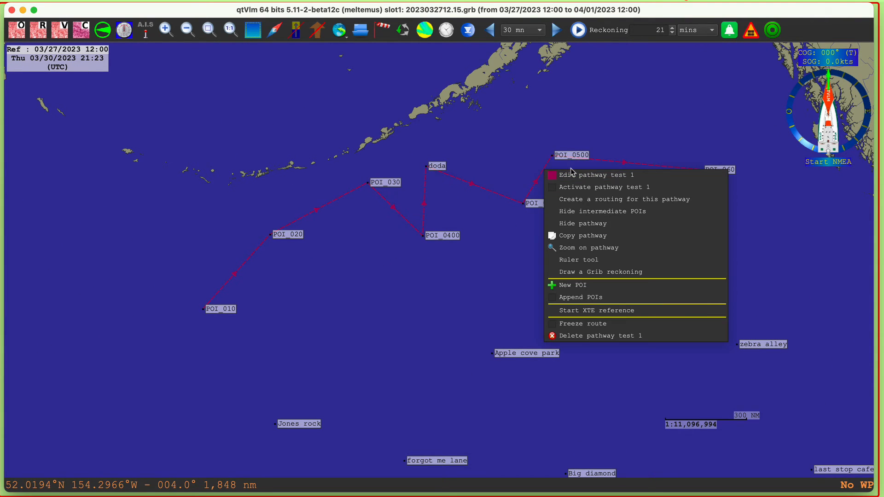
{"action": "left_click", "coordinate": [571, 176]}
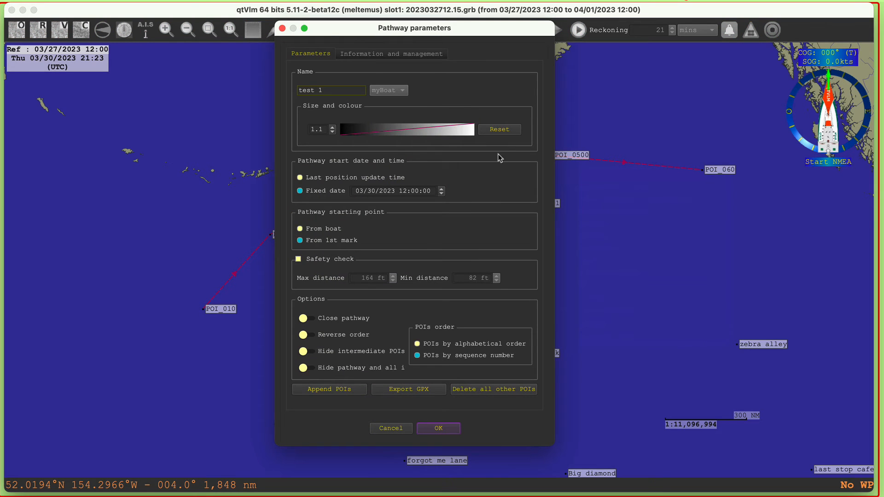
{"action": "left_click", "coordinate": [373, 54]}
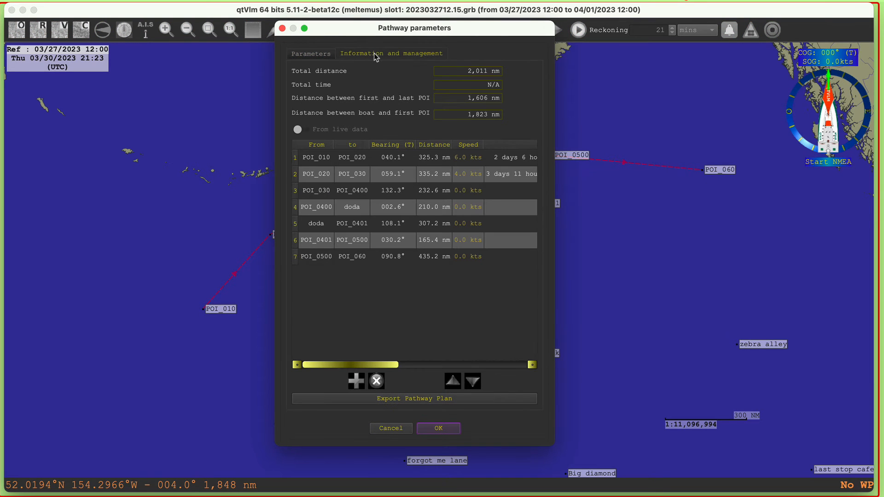
{"action": "left_click", "coordinate": [312, 224]}
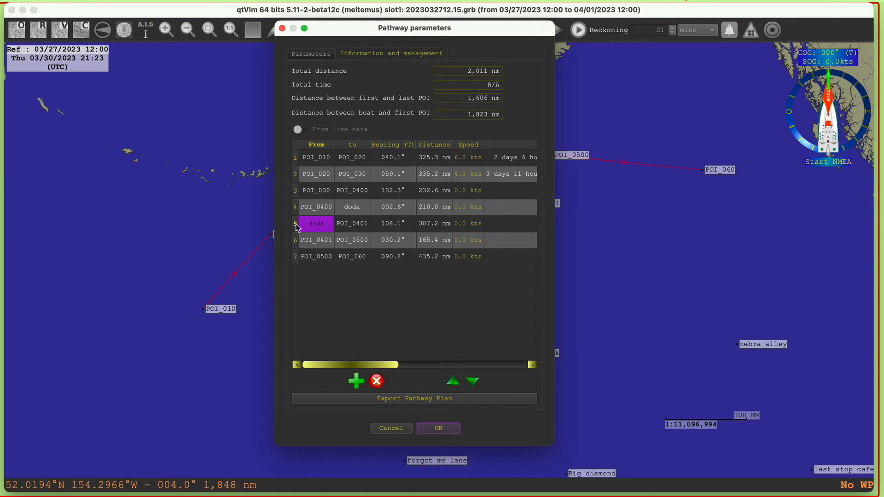
{"action": "left_click", "coordinate": [454, 382]}
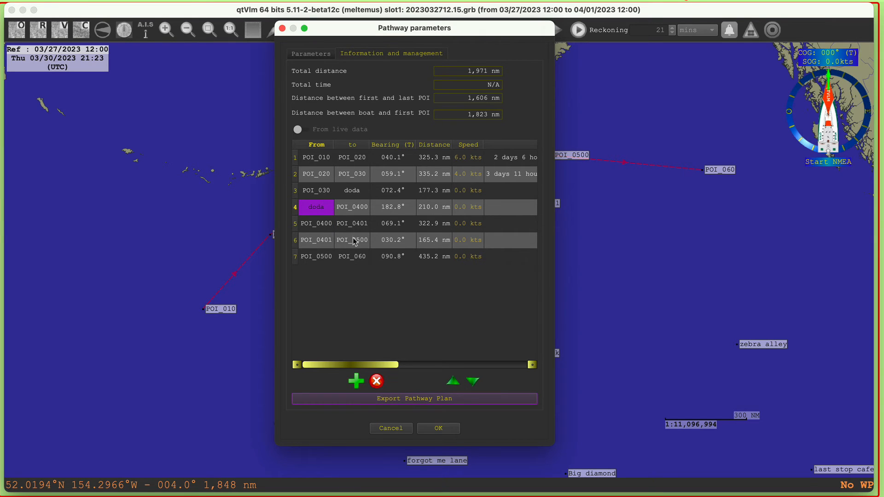
{"action": "left_click", "coordinate": [438, 430]}
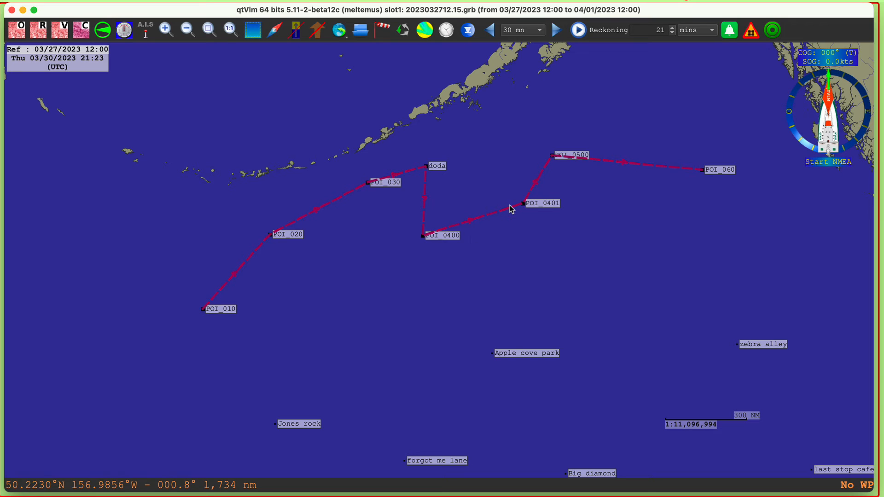
Step: Start exporting pathway test 1 to a file and cancel the export before naming it
{"action": "right_click", "coordinate": [500, 215]}
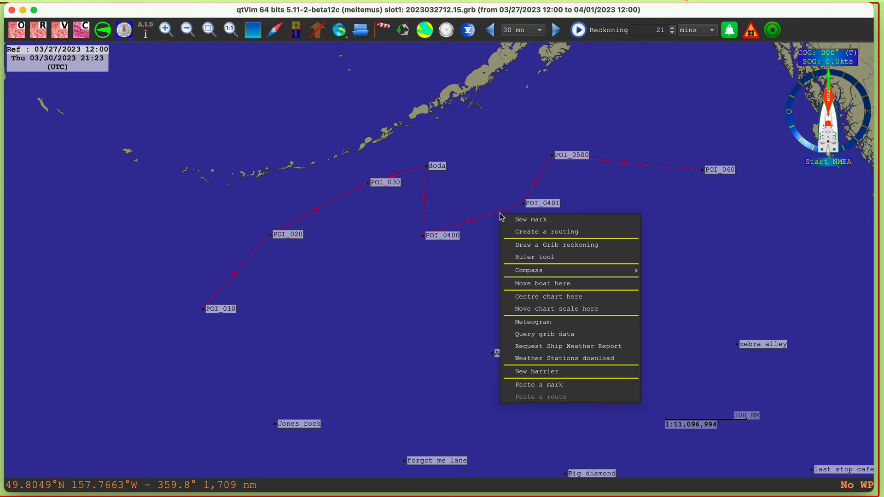
{"action": "left_click", "coordinate": [458, 308]}
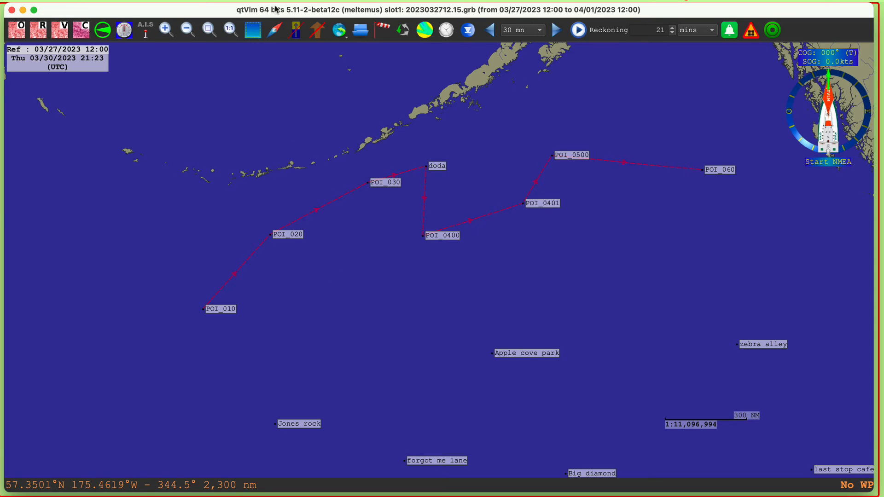
{"action": "left_click", "coordinate": [249, 1]}
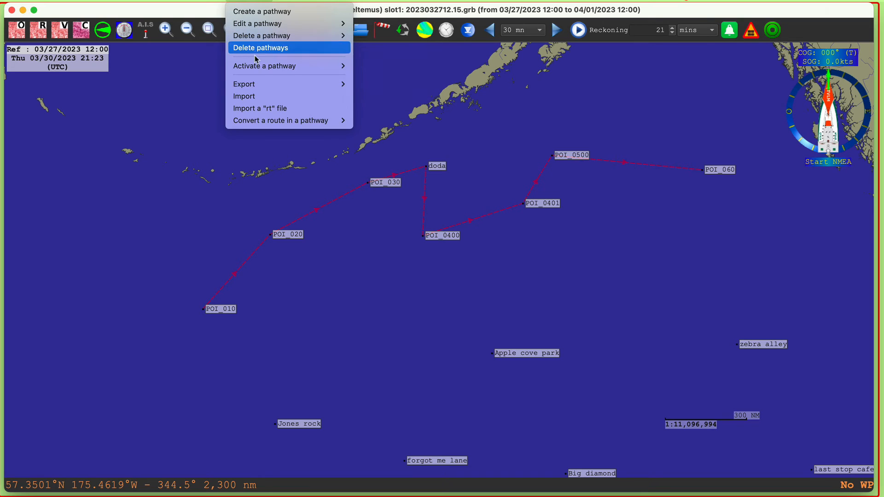
{"action": "mouse_move", "coordinate": [257, 85]}
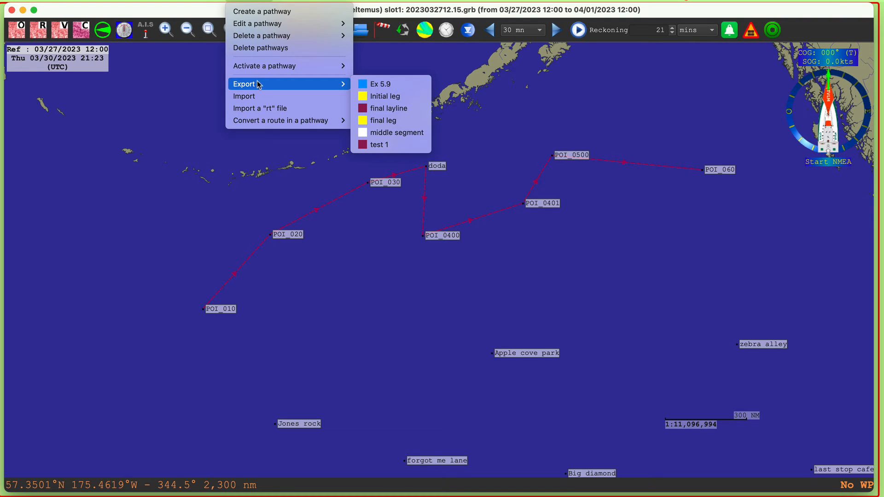
{"action": "left_click", "coordinate": [381, 146]}
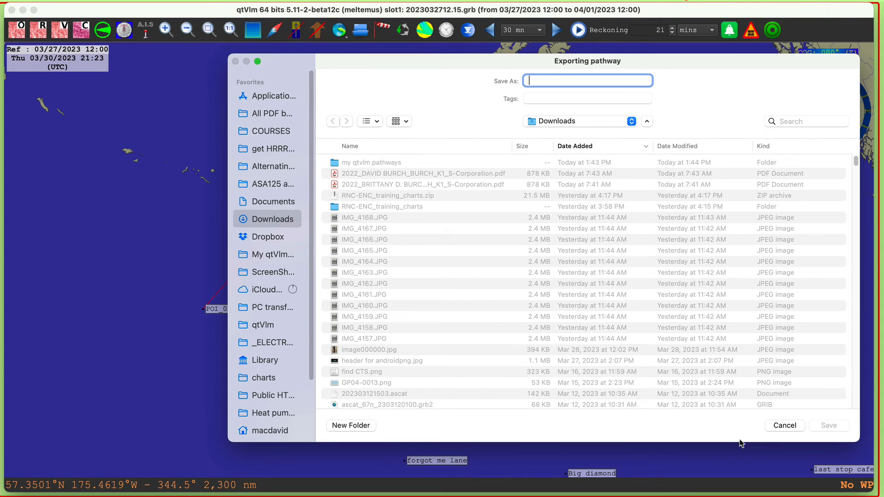
{"action": "left_click", "coordinate": [788, 425]}
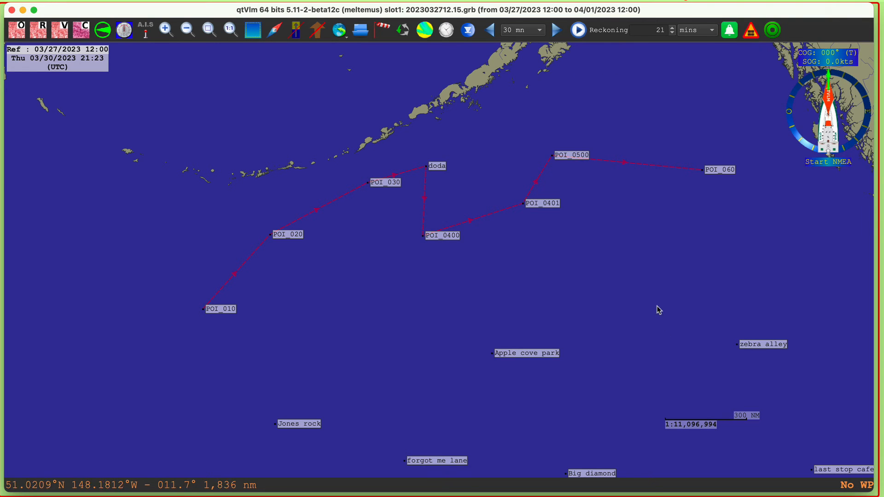
Step: Create a pathway named test 2 from existing with a fixed start date and its starting point at the 1st mark
{"action": "left_click_drag", "start_coordinate": [632, 298], "coordinate": [568, 177]}
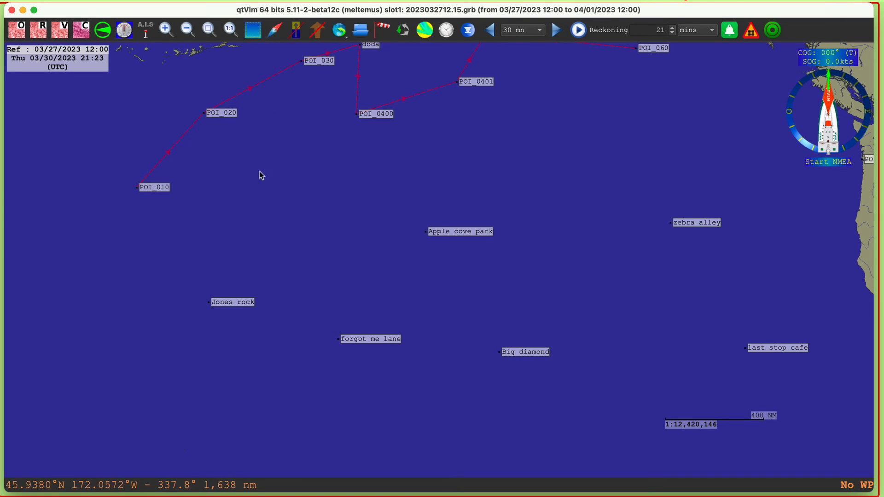
{"action": "left_click_drag", "start_coordinate": [286, 194], "coordinate": [311, 198]}
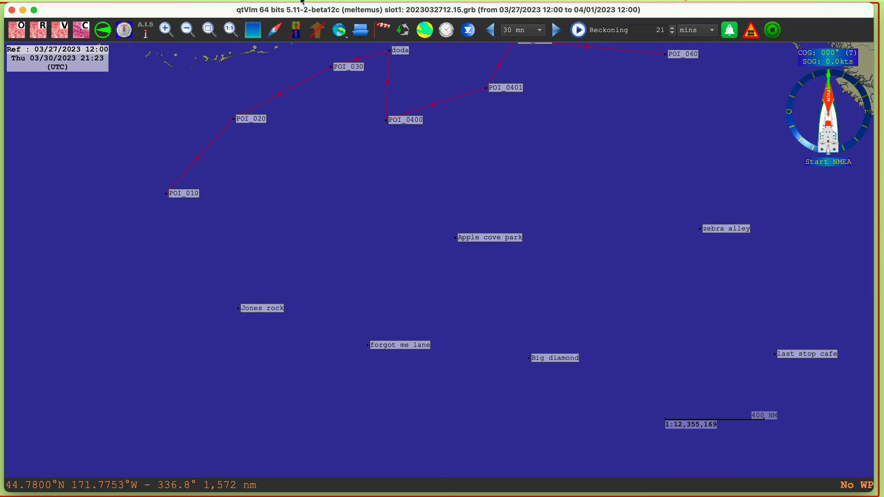
{"action": "left_click", "coordinate": [258, 0]}
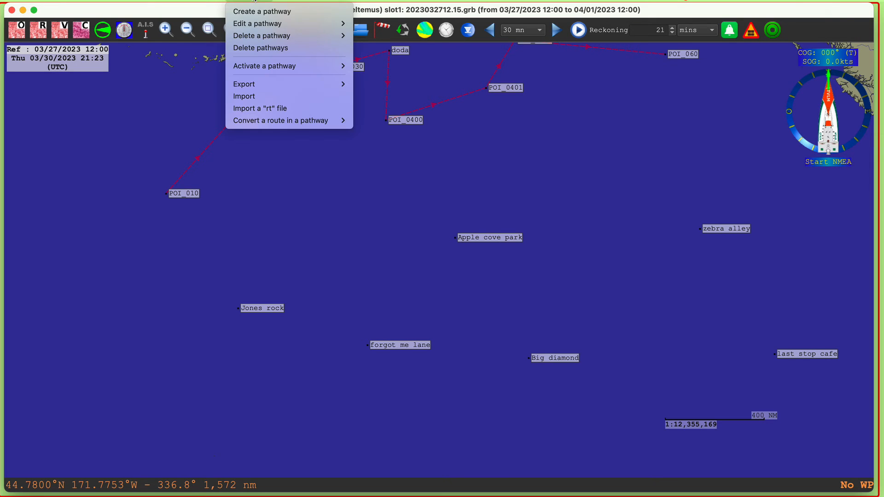
{"action": "left_click", "coordinate": [255, 17]}
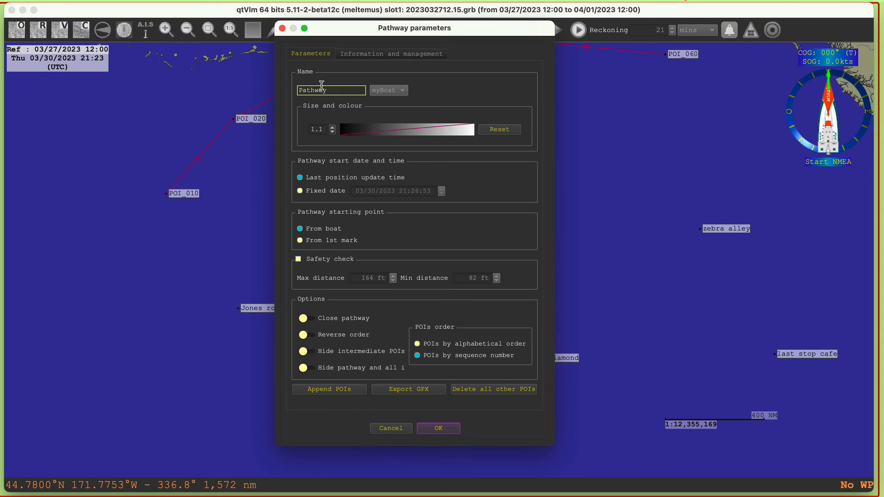
{"action": "left_click_drag", "start_coordinate": [329, 89], "coordinate": [249, 71]}
{"action": "type", "text": "tes"}
{"action": "type", "text": "t 2 from existing"}
{"action": "left_click", "coordinate": [315, 191]}
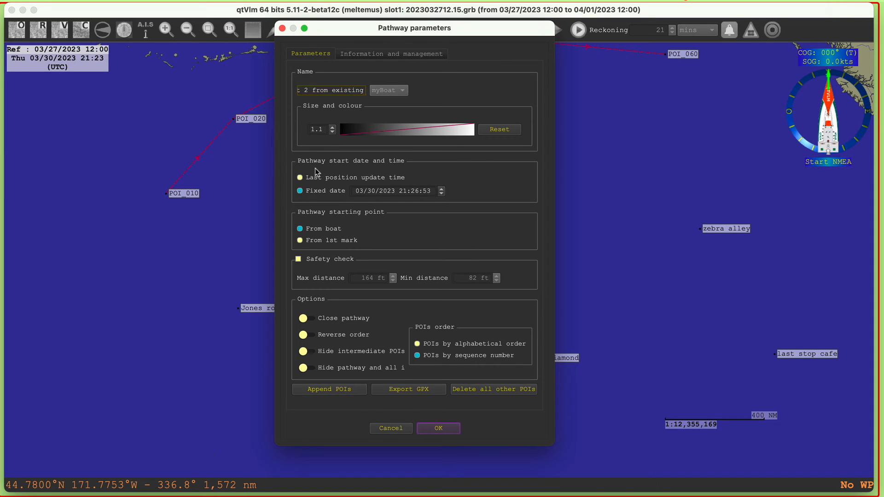
{"action": "left_click", "coordinate": [310, 240]}
{"action": "left_click", "coordinate": [438, 430]}
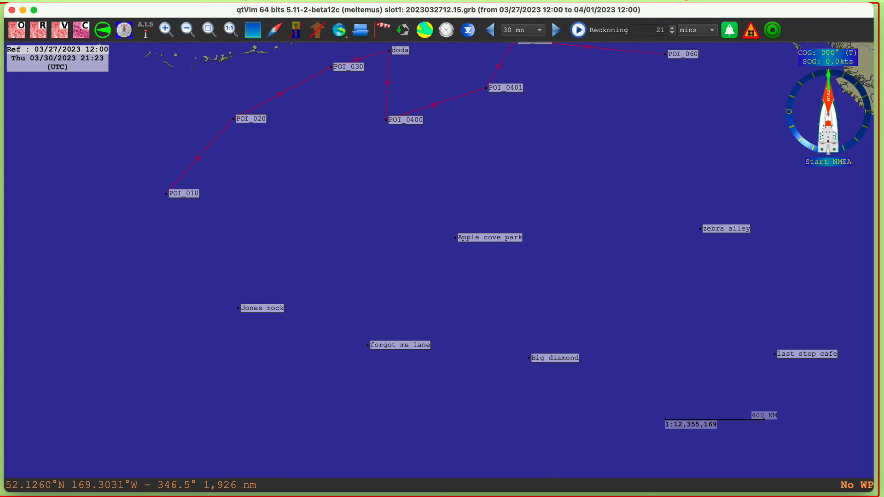
Step: Append the existing POIs Jones rock, Apple cove park, Big diamond, zebra alley and last stop cafe to pathway test 2 from existing
{"action": "left_click", "coordinate": [253, 1]}
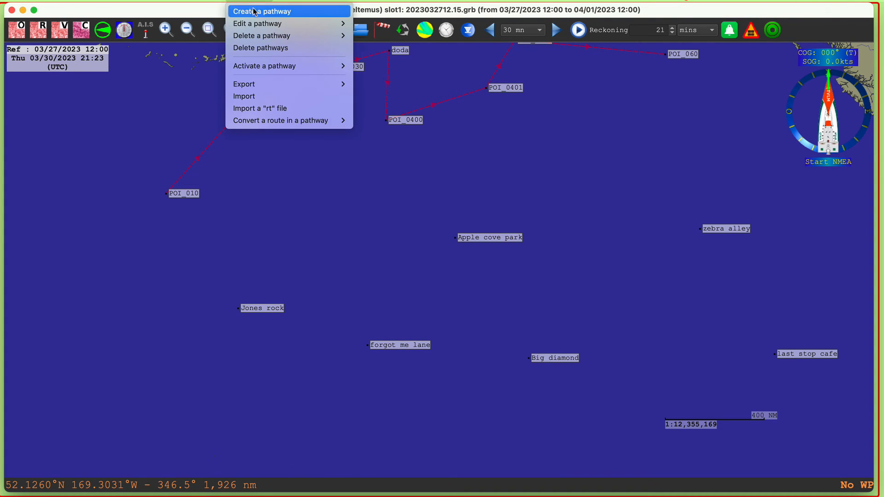
{"action": "mouse_move", "coordinate": [252, 27]}
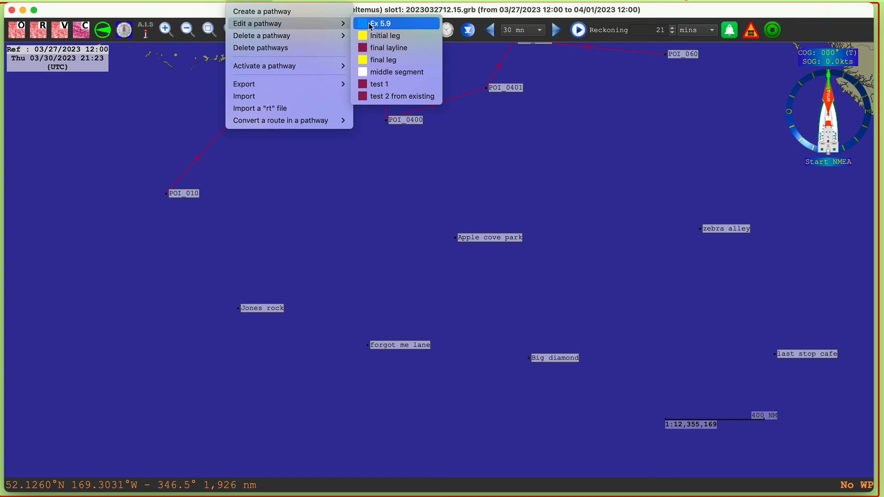
{"action": "left_click", "coordinate": [396, 97]}
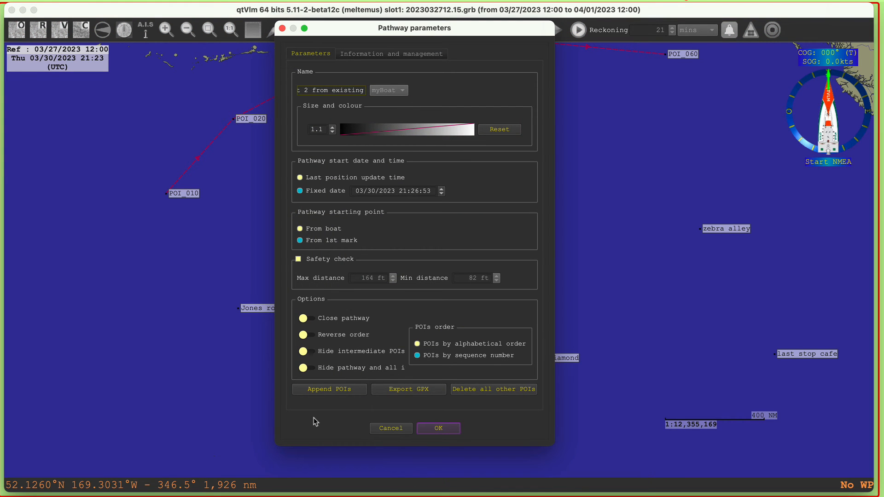
{"action": "left_click", "coordinate": [331, 390]}
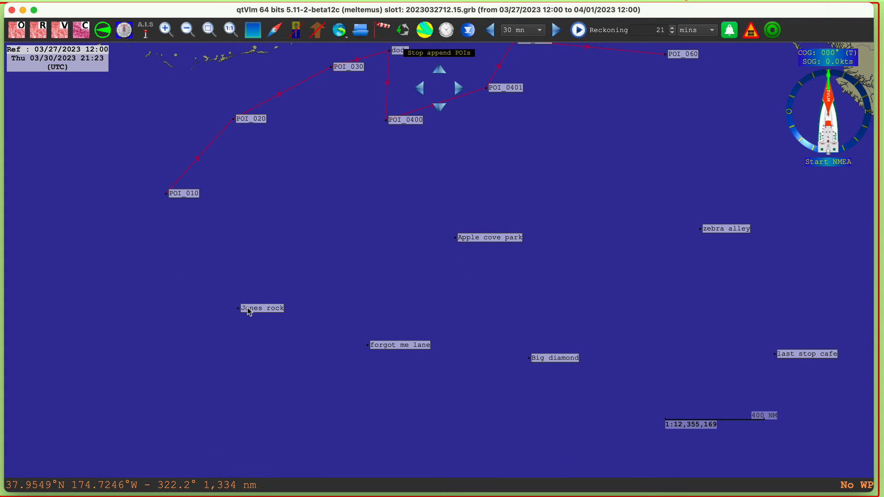
{"action": "mouse_move", "coordinate": [249, 312]}
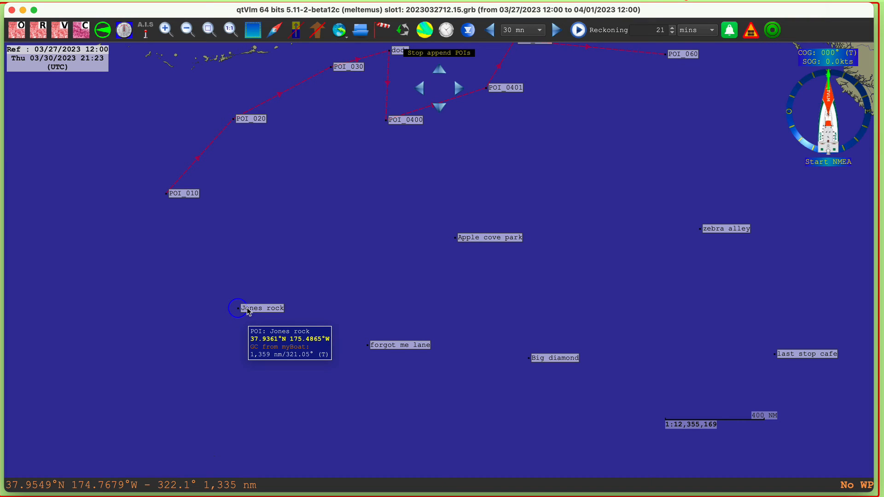
{"action": "left_click", "coordinate": [472, 237]}
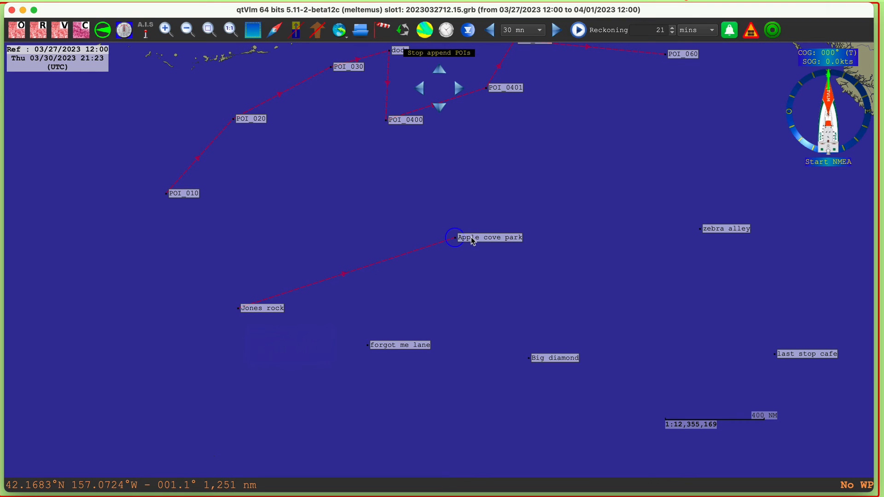
{"action": "mouse_move", "coordinate": [452, 251]}
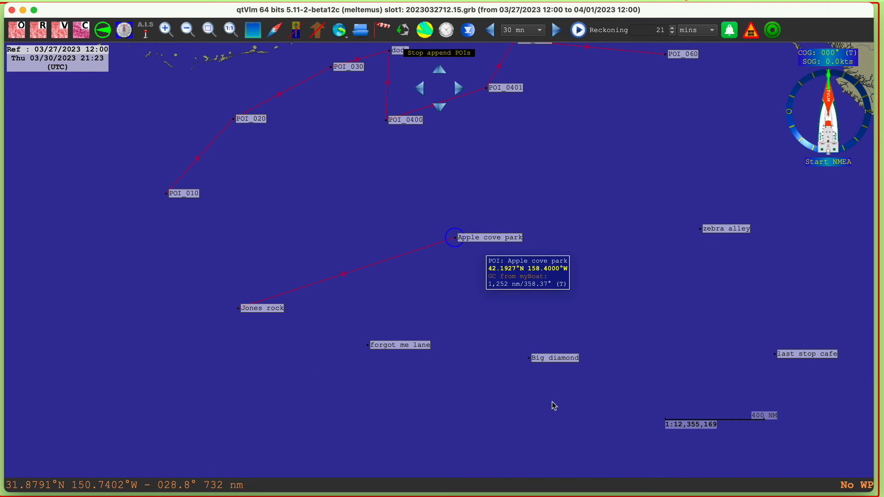
{"action": "left_click", "coordinate": [542, 362]}
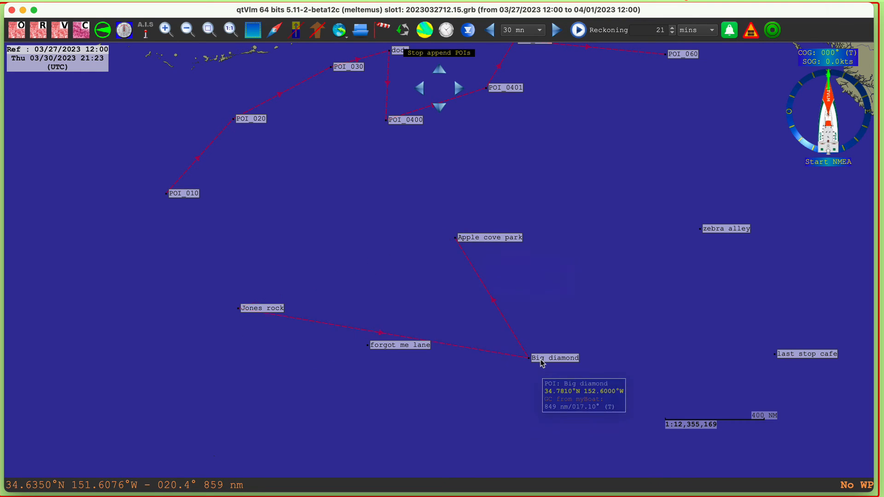
{"action": "left_click", "coordinate": [720, 233]}
{"action": "left_click", "coordinate": [793, 357]}
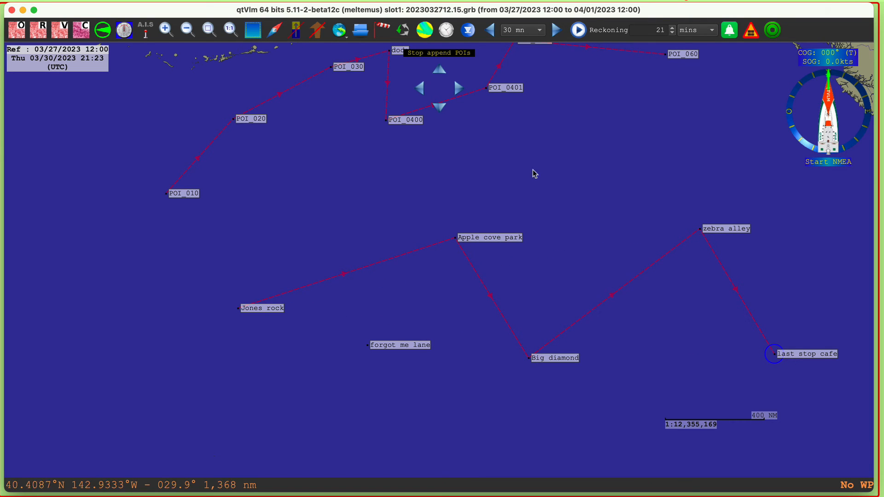
{"action": "left_click", "coordinate": [434, 53]}
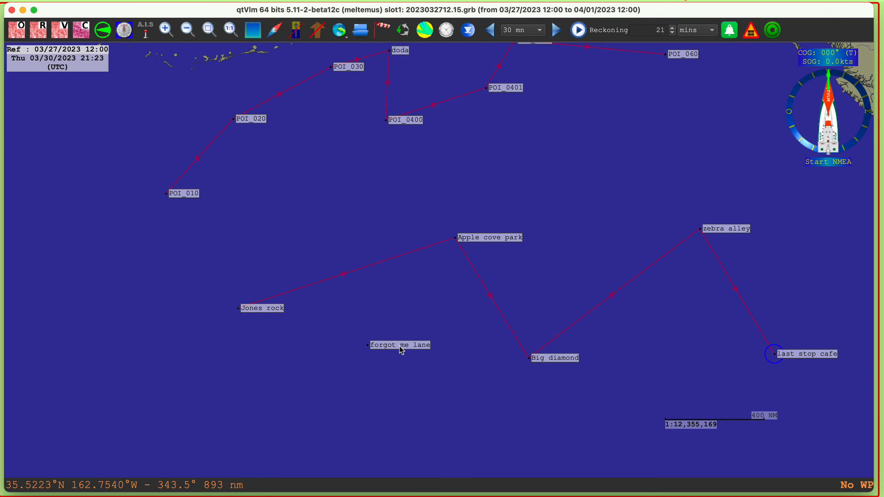
Step: Insert the POI forgot me lane after Apple cove park in the leg table of pathway test 2 from existing and save
{"action": "mouse_move", "coordinate": [402, 349]}
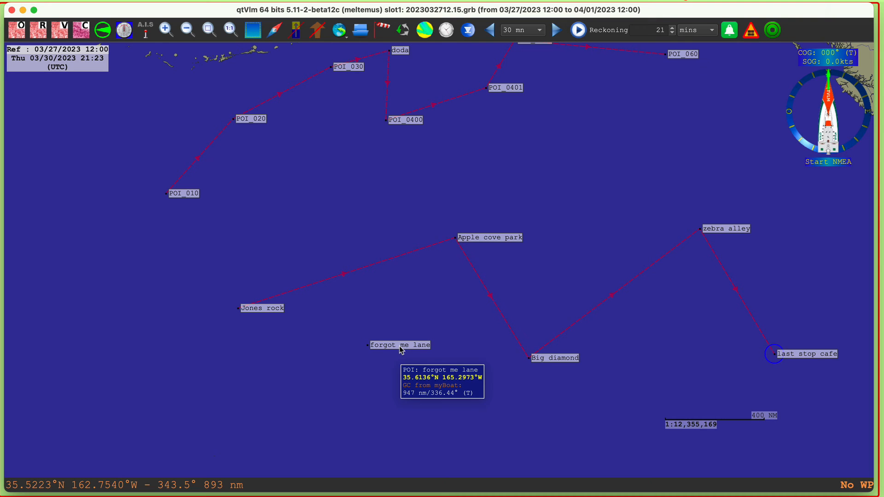
{"action": "right_click", "coordinate": [402, 257]}
{"action": "left_click", "coordinate": [430, 262]}
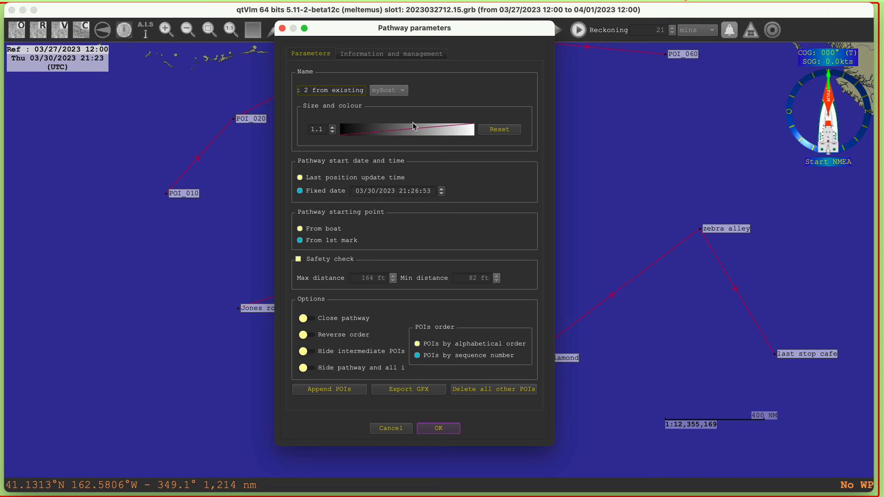
{"action": "left_click", "coordinate": [361, 55]}
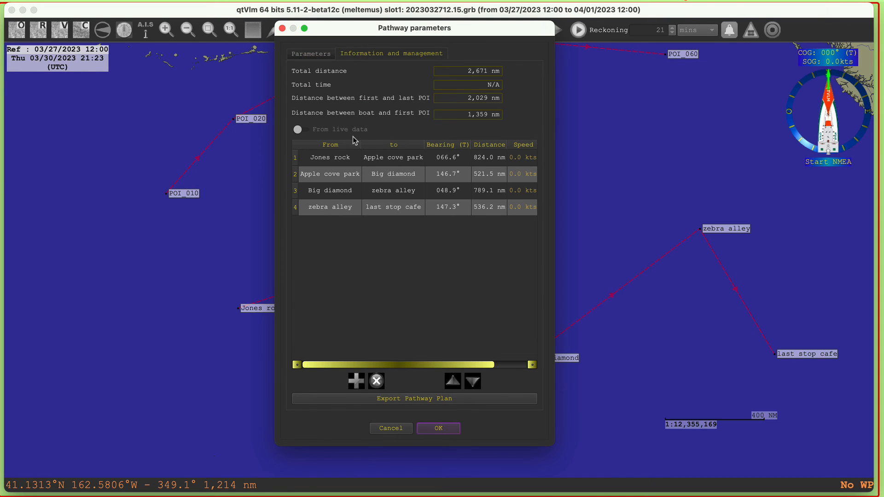
{"action": "left_click", "coordinate": [326, 178]}
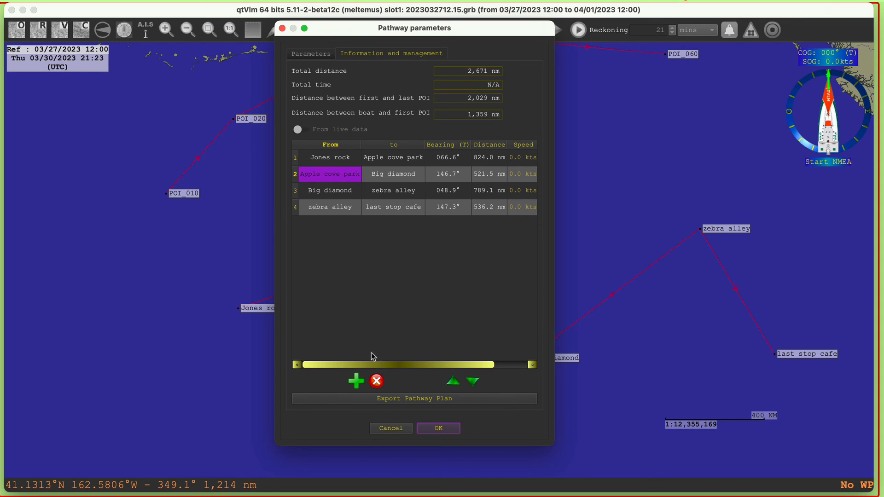
{"action": "left_click", "coordinate": [356, 382]}
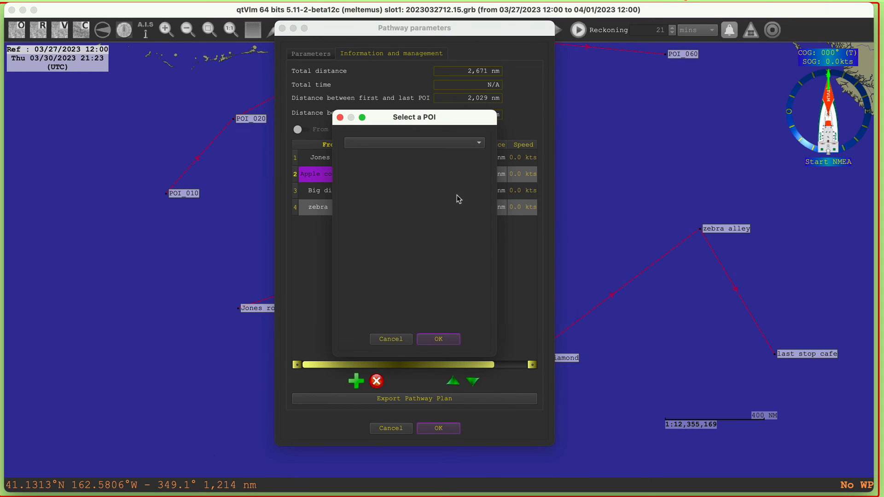
{"action": "left_click", "coordinate": [478, 144]}
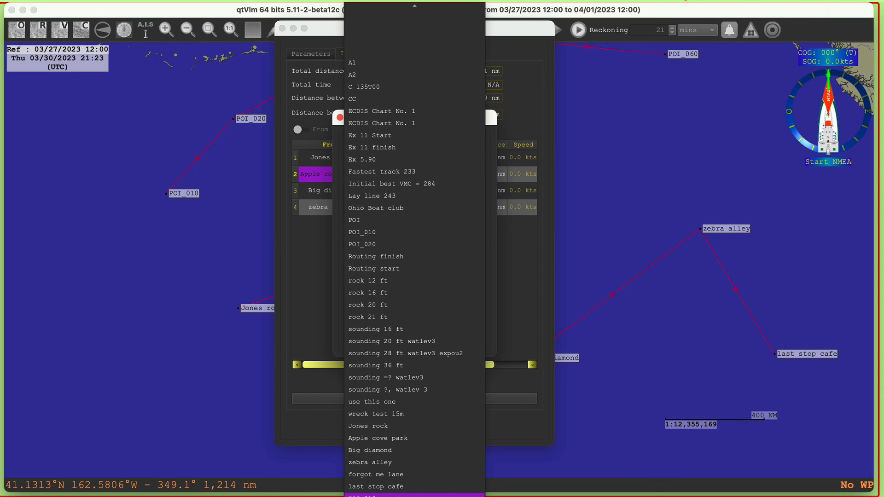
{"action": "left_click", "coordinate": [400, 474]}
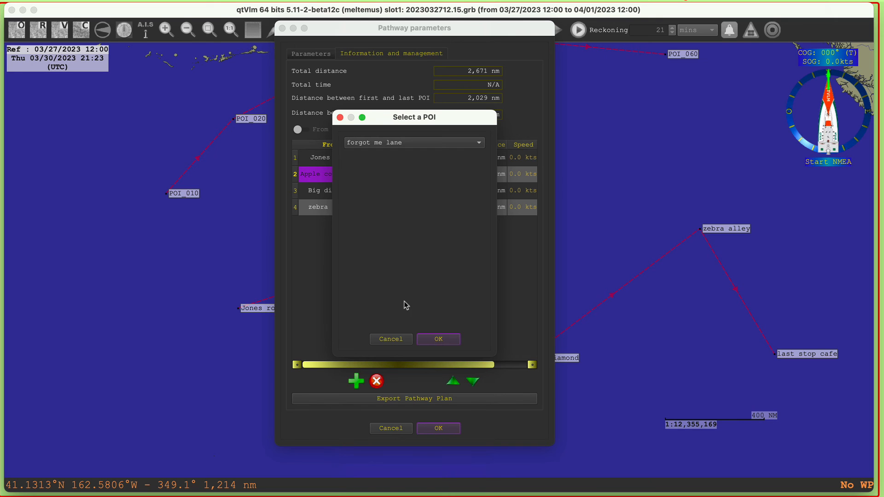
{"action": "left_click", "coordinate": [445, 341]}
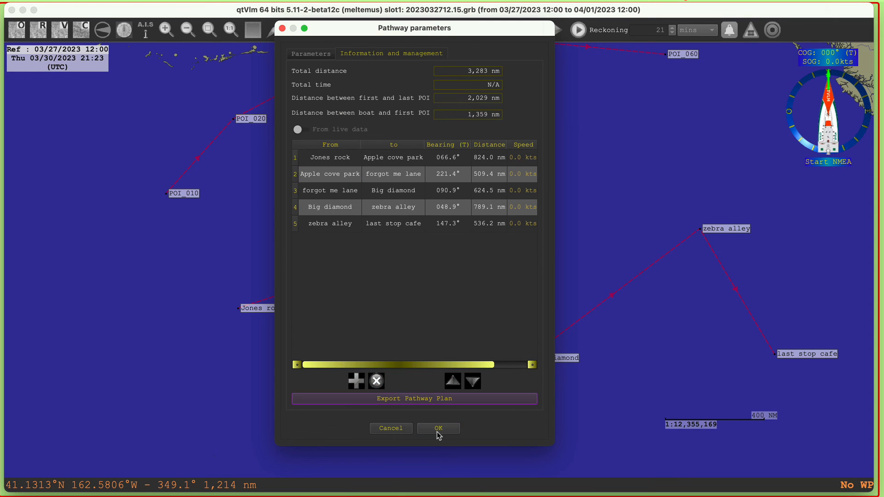
{"action": "left_click", "coordinate": [439, 427]}
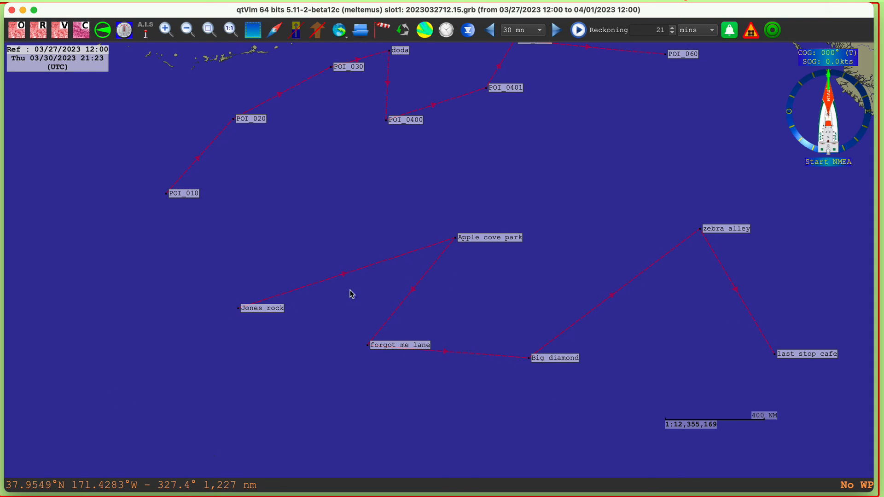
Step: Set the POIs of pathway test 2 from existing to alphabetical order, with the chart in view
{"action": "right_click", "coordinate": [396, 259]}
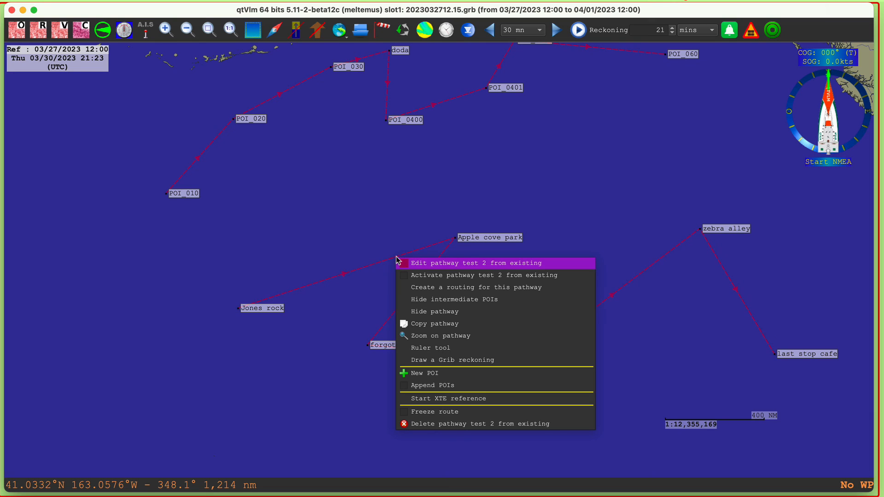
{"action": "left_click", "coordinate": [426, 264]}
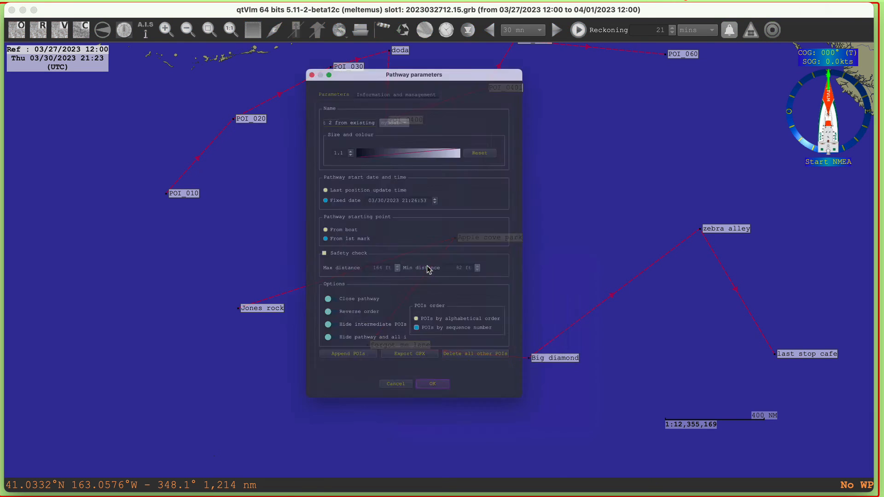
{"action": "left_click_drag", "start_coordinate": [462, 25], "coordinate": [207, 14]}
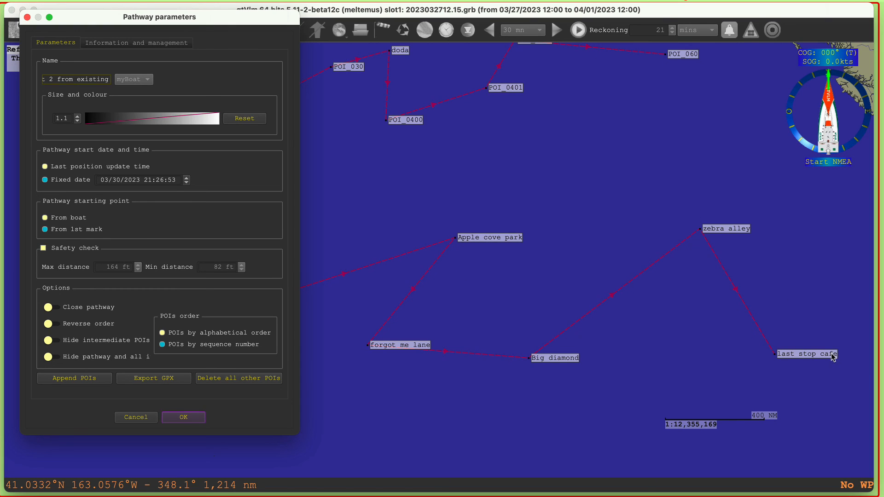
{"action": "left_click", "coordinate": [192, 334]}
{"action": "left_click_drag", "start_coordinate": [237, 14], "coordinate": [81, 128]}
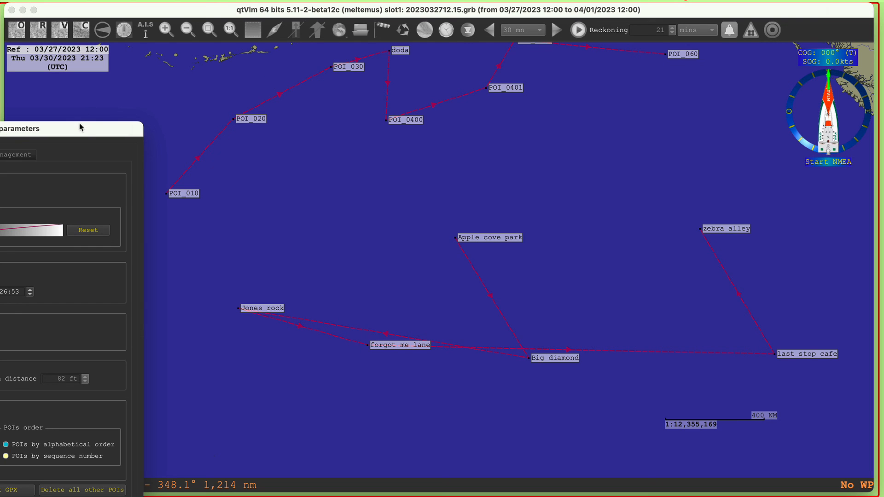
Step: Set the POI order of pathway test 2 from existing back to sequence number, with the chart in view
{"action": "left_click_drag", "start_coordinate": [81, 125], "coordinate": [427, 86]}
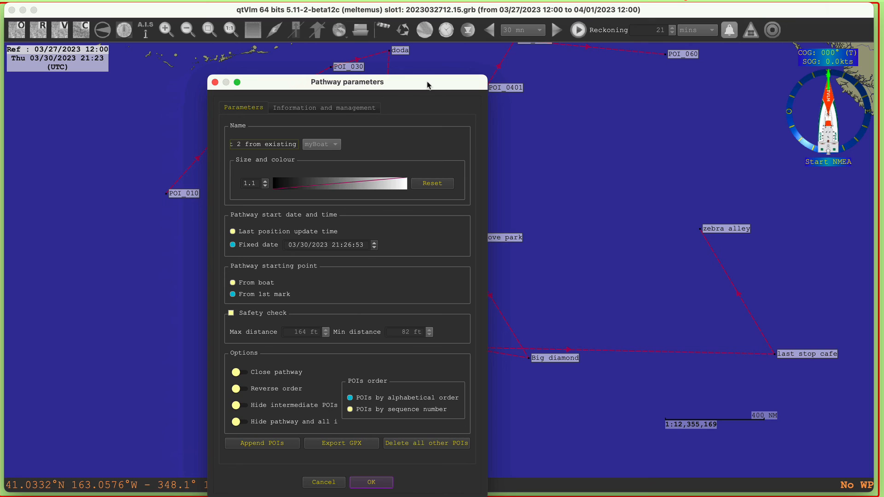
{"action": "left_click", "coordinate": [407, 409]}
{"action": "left_click_drag", "start_coordinate": [449, 86], "coordinate": [259, 48]}
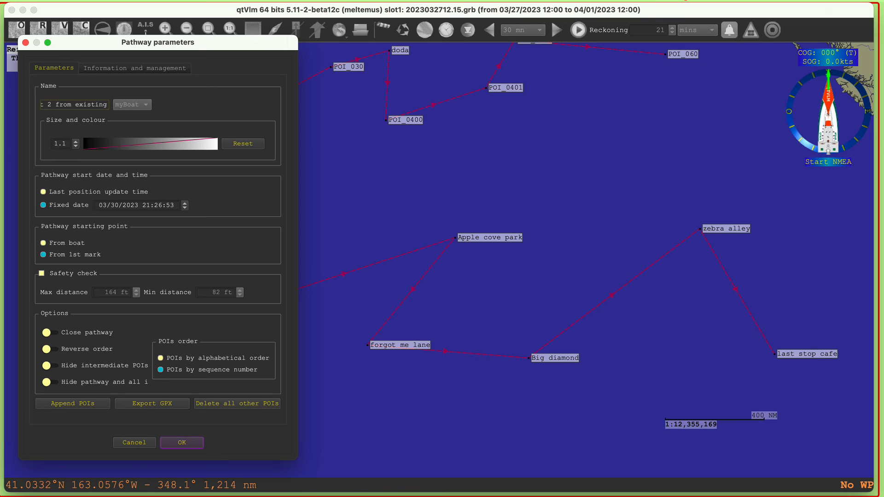
{"action": "left_click", "coordinate": [709, 1]}
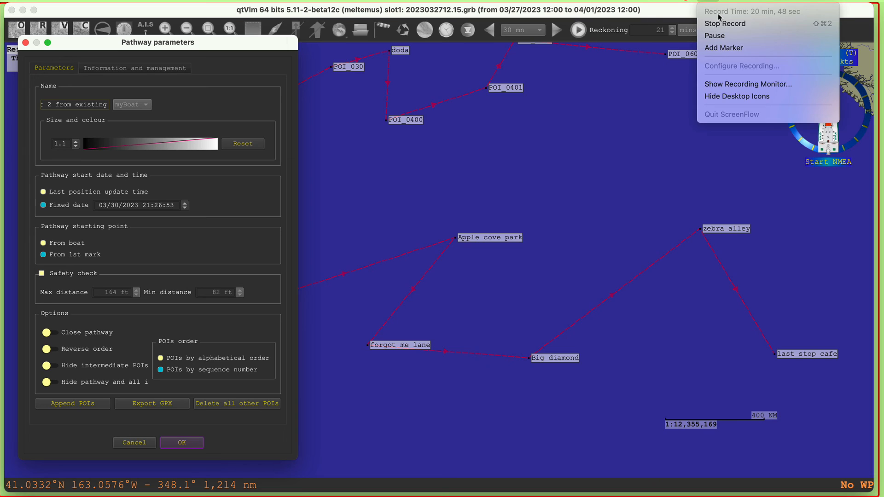